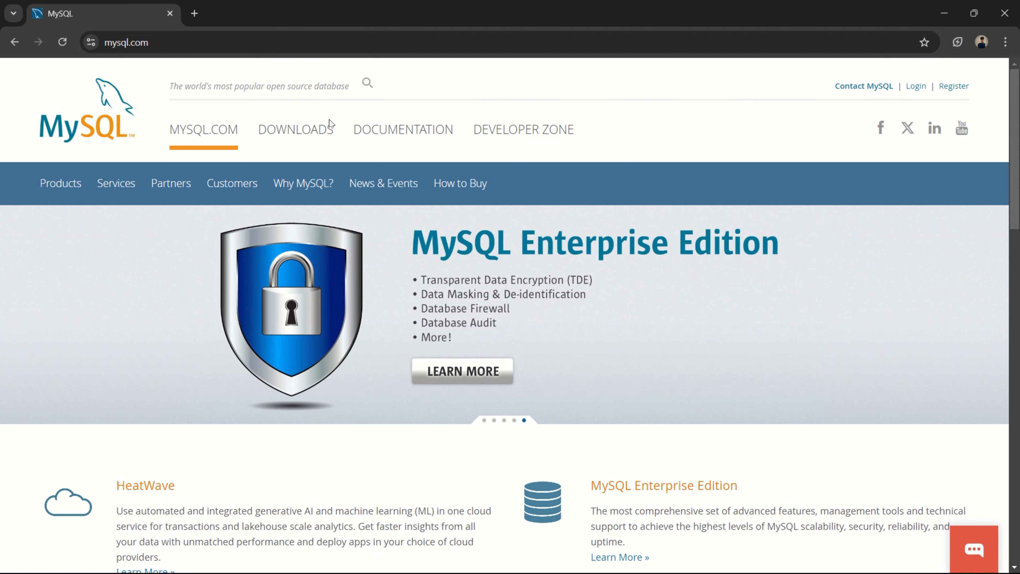
- Download the 303.6M Windows MSI of MySQL Installer 8.0.39 from the MySQL Community downloads without logging in
click(287, 135)
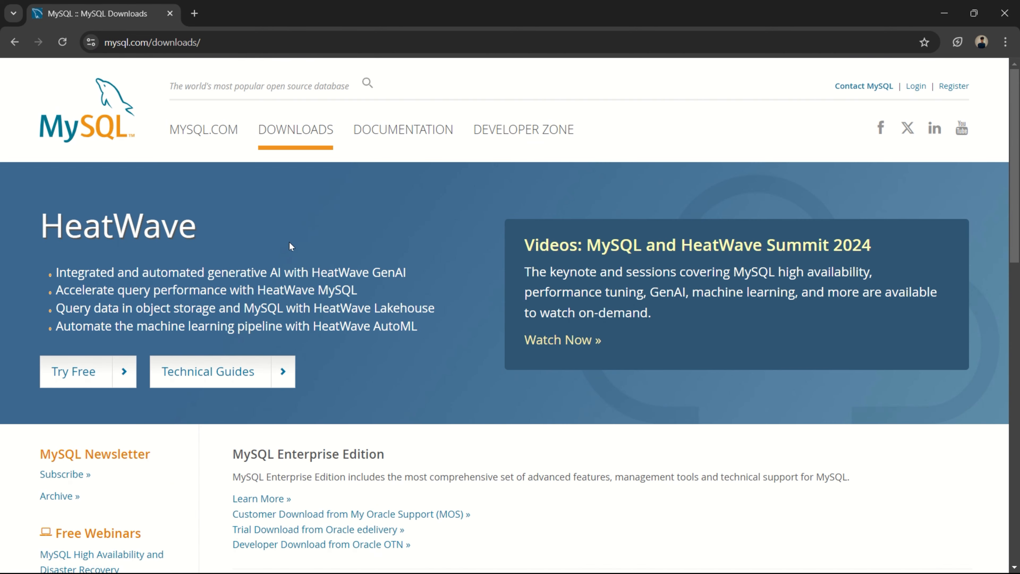
scroll(289, 241, down, 10)
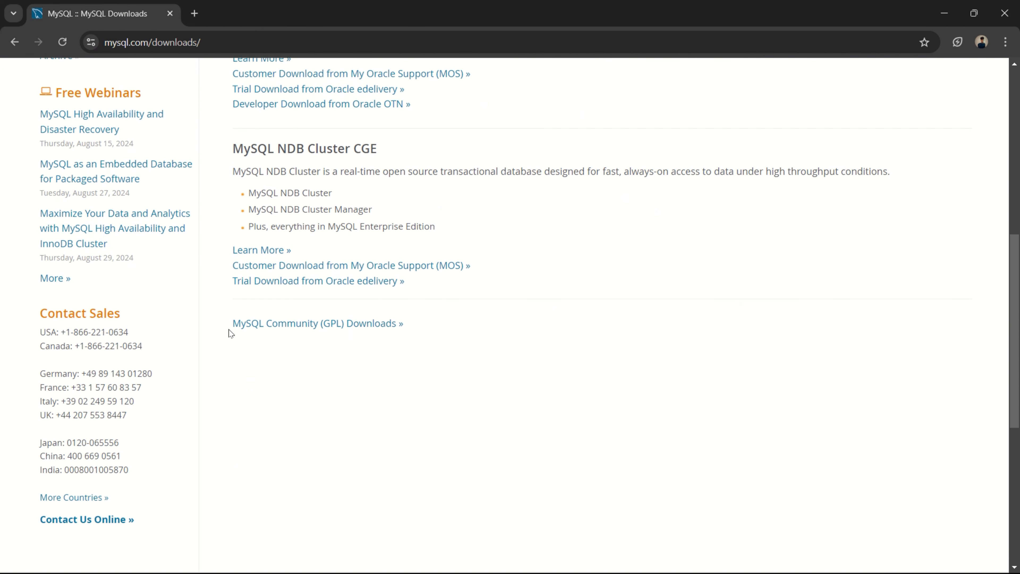
click(323, 324)
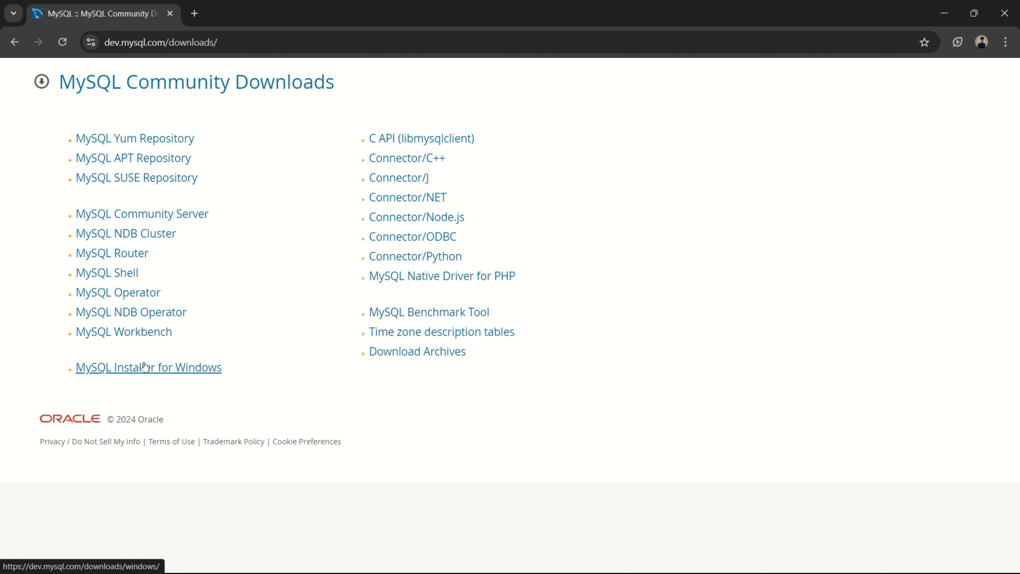
click(167, 372)
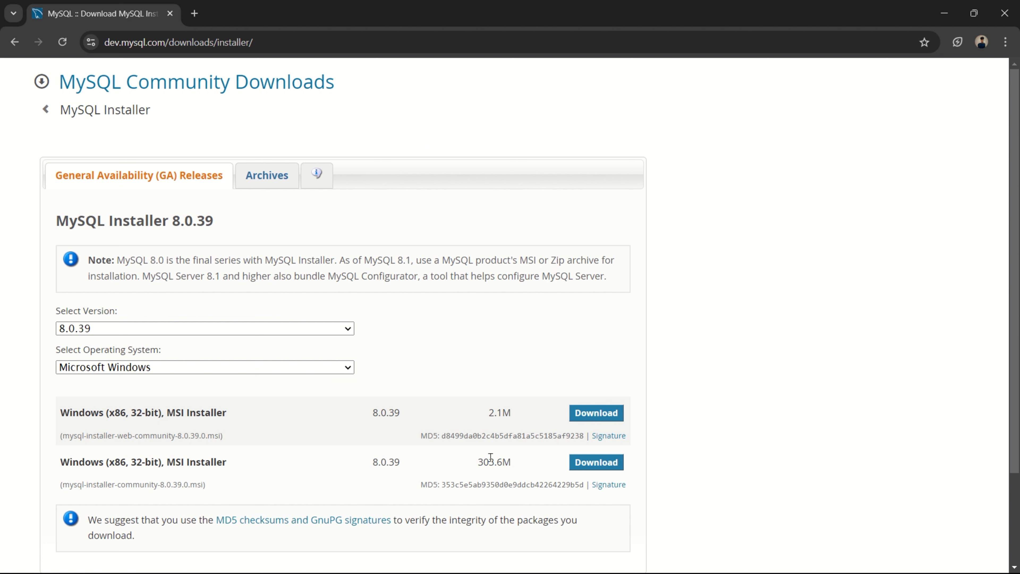
click(596, 463)
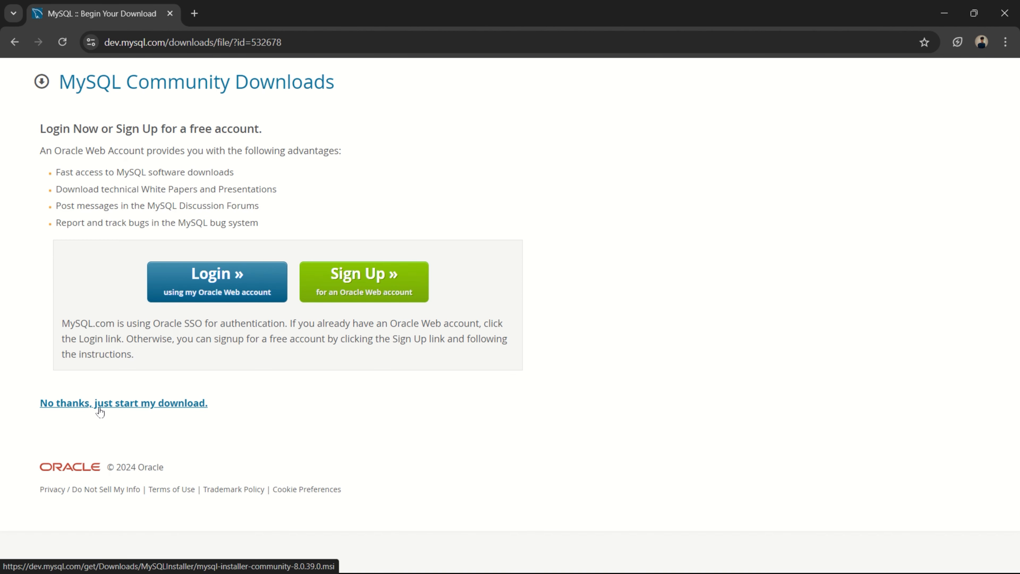
click(116, 405)
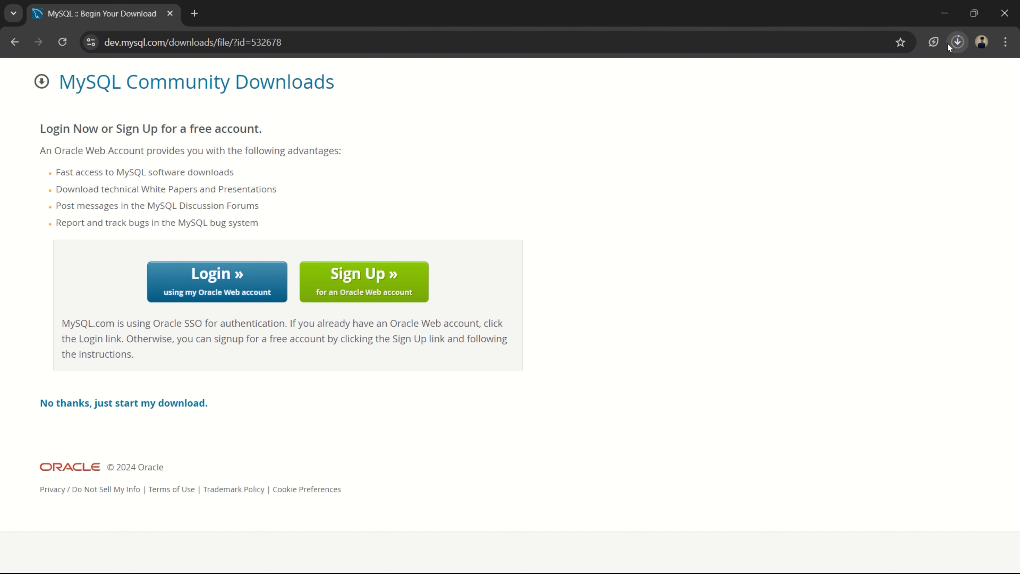
- Launch the downloaded MySQL installer and choose the Custom setup type
click(960, 41)
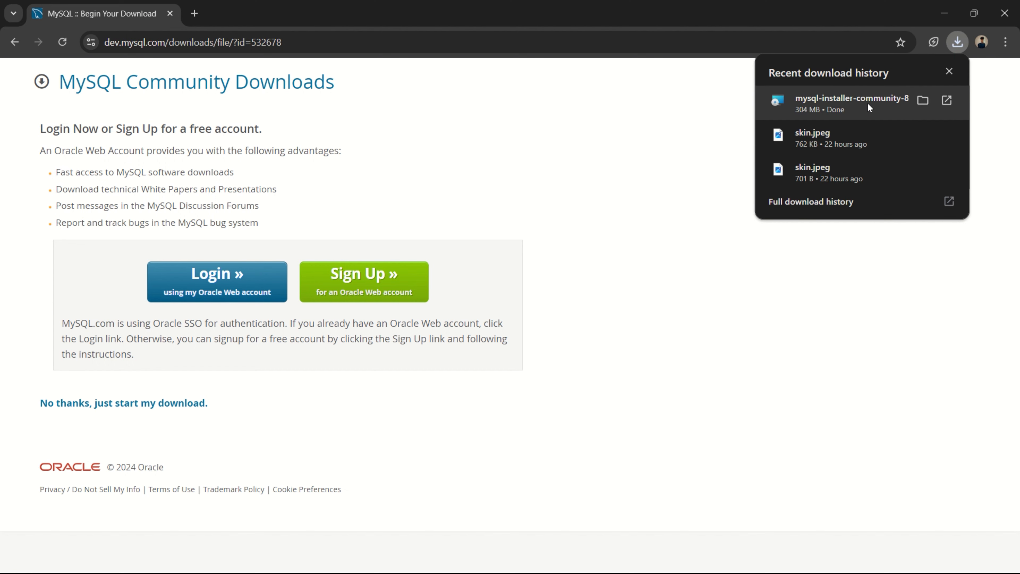
click(875, 102)
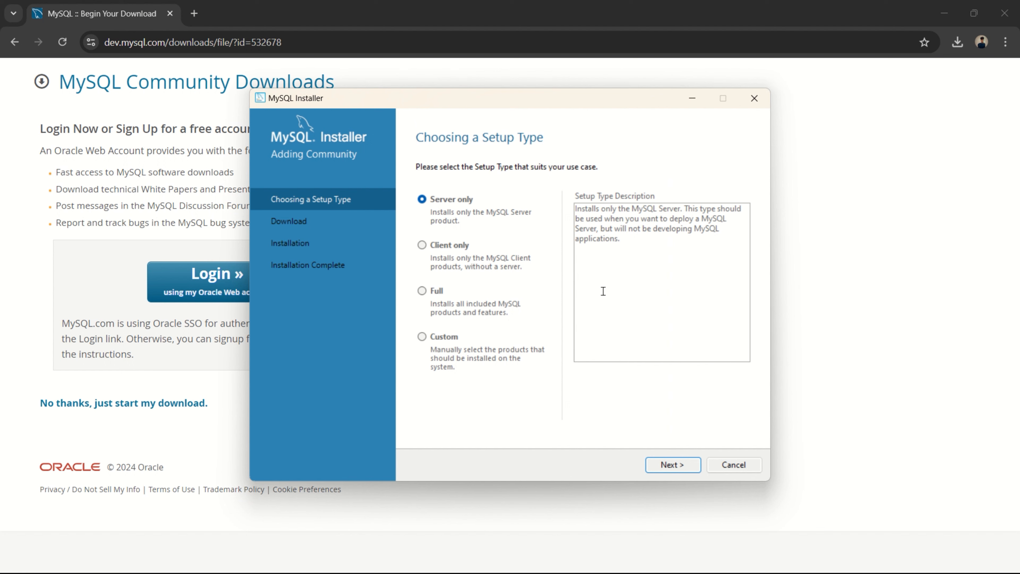
click(421, 338)
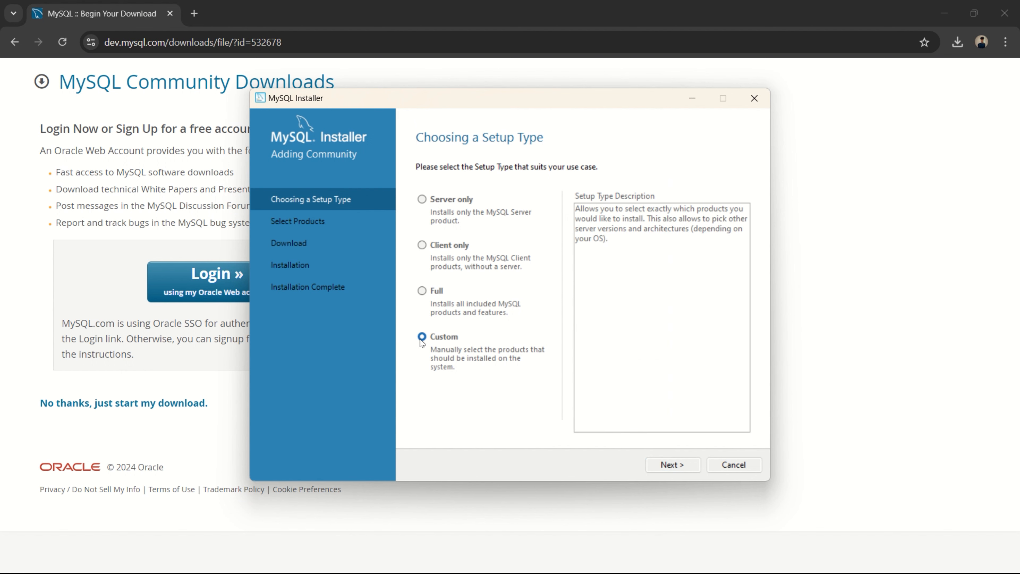
click(672, 465)
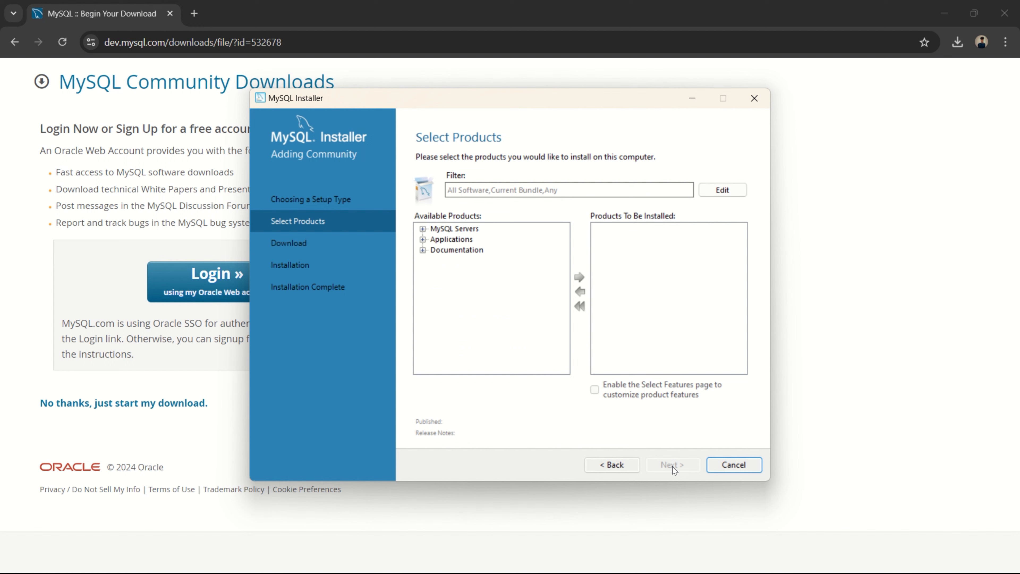
- Add MySQL Server 8.0.39 - X64 to the products to be installed
click(423, 228)
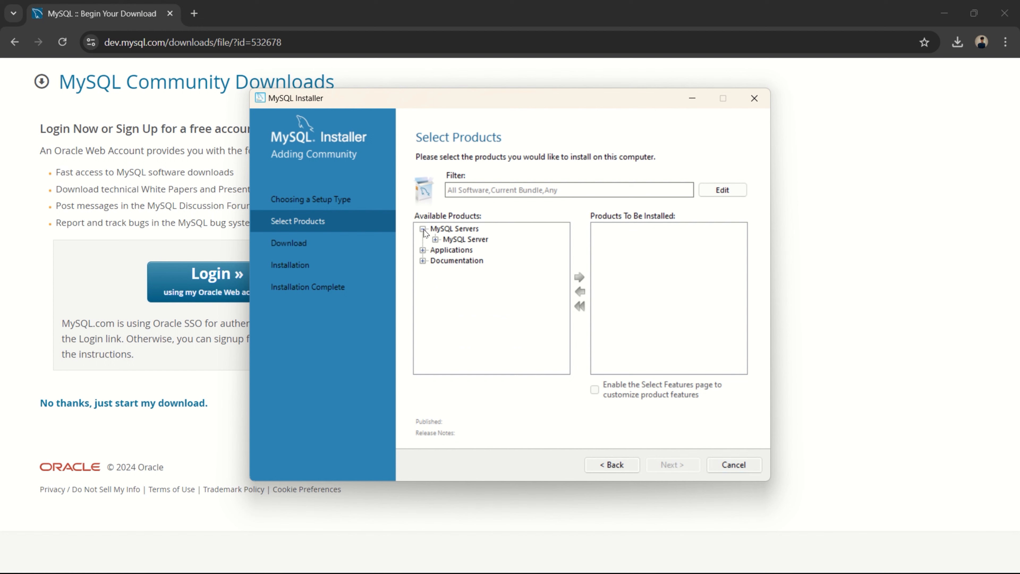
click(435, 240)
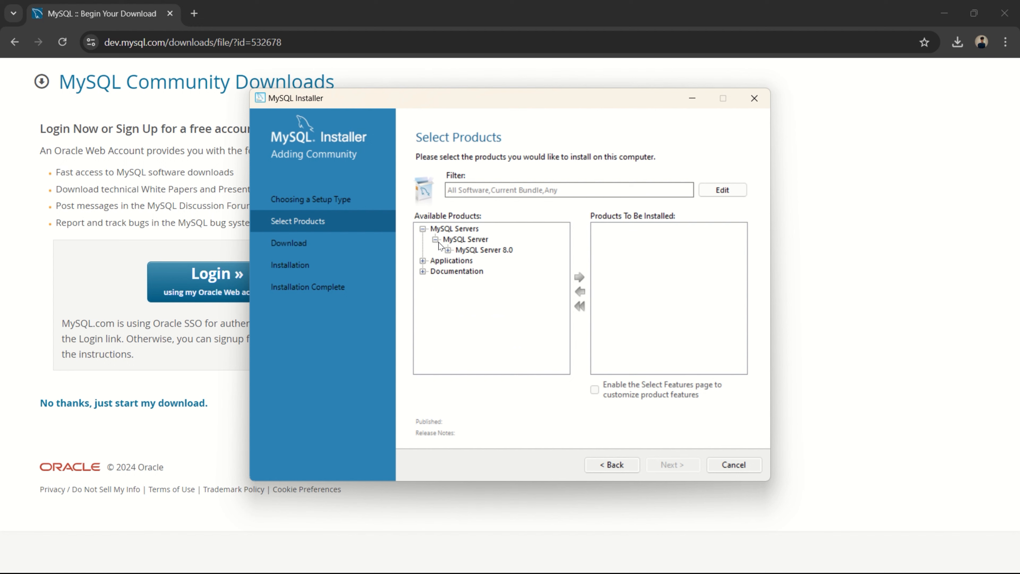
click(468, 249)
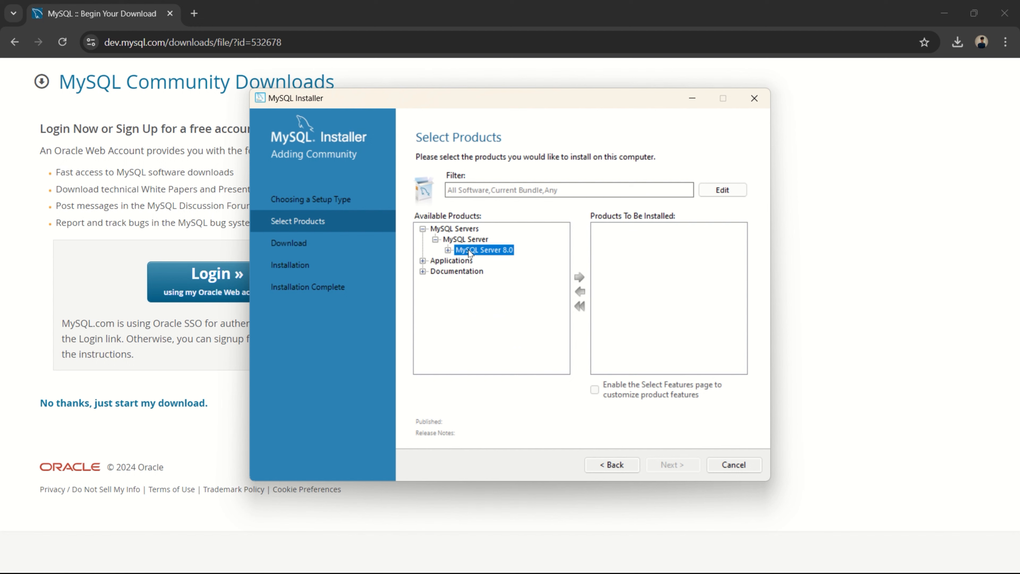
double_click(489, 252)
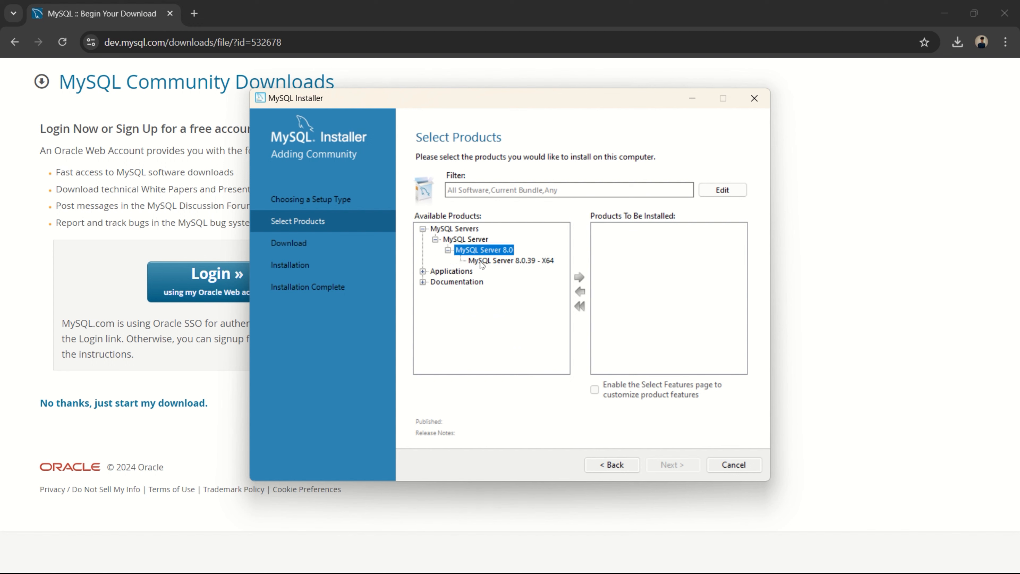
click(499, 261)
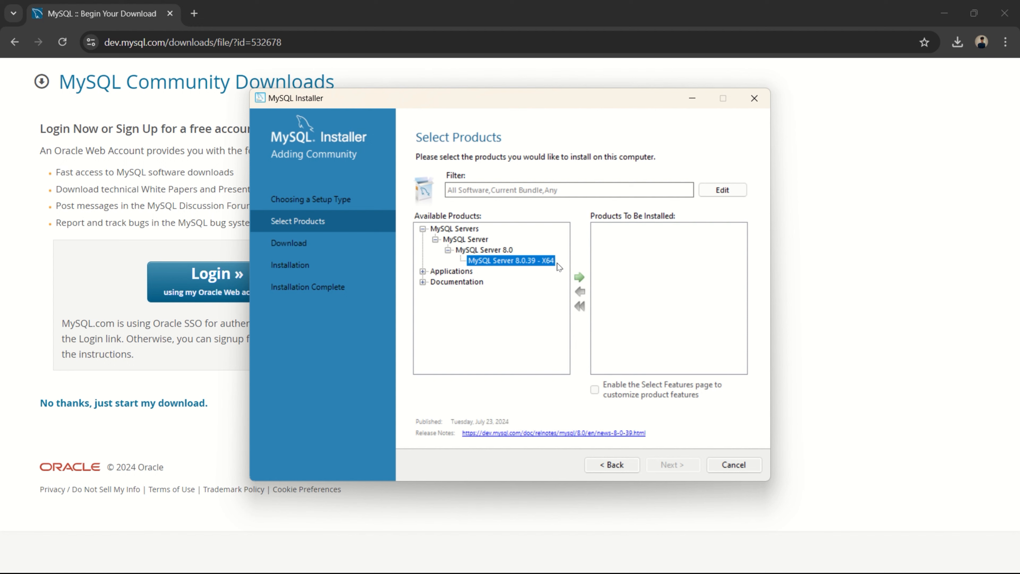
click(580, 277)
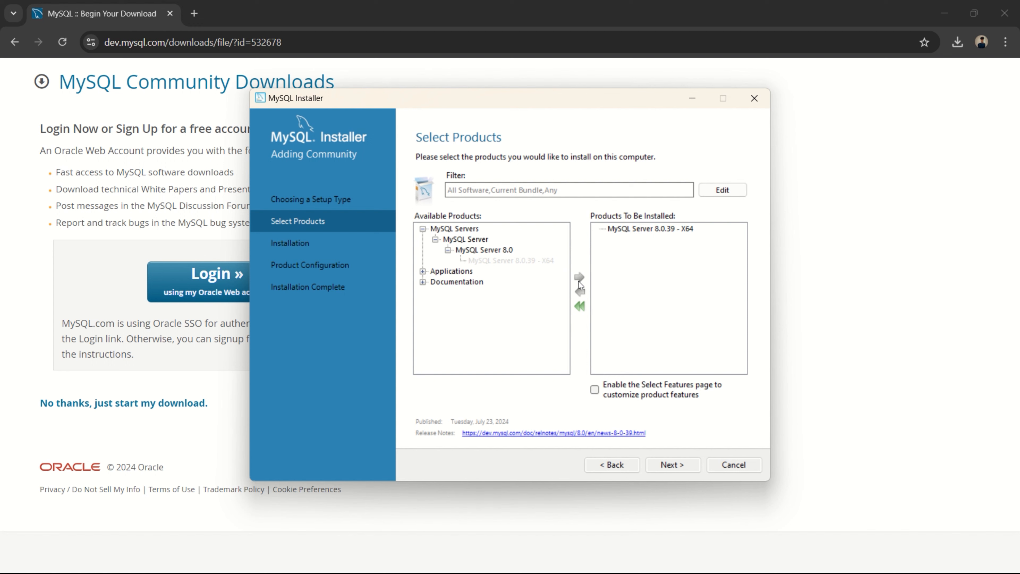
- Add MySQL Workbench 8.0.38 - X64 to the products to be installed
click(422, 271)
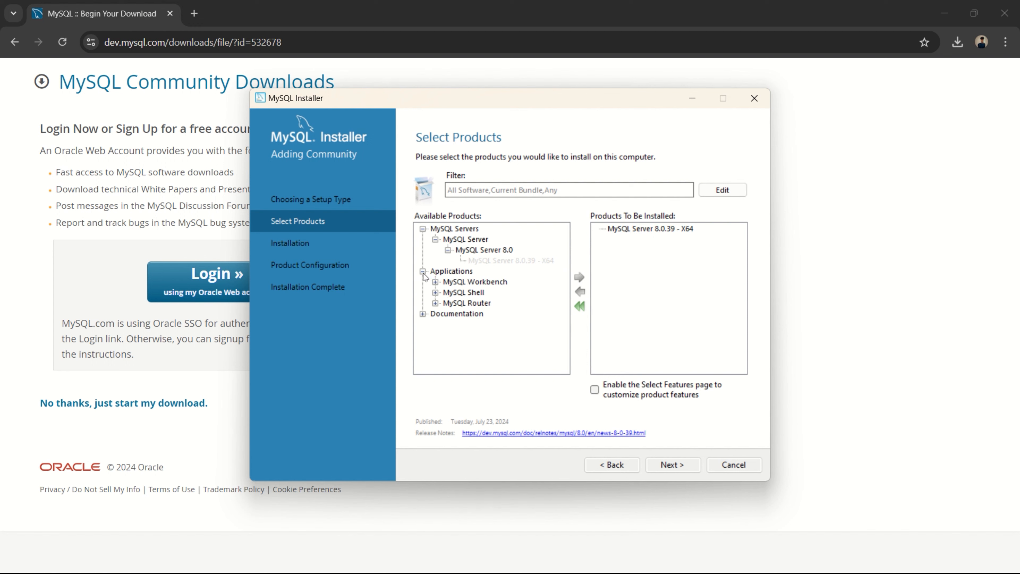
click(436, 282)
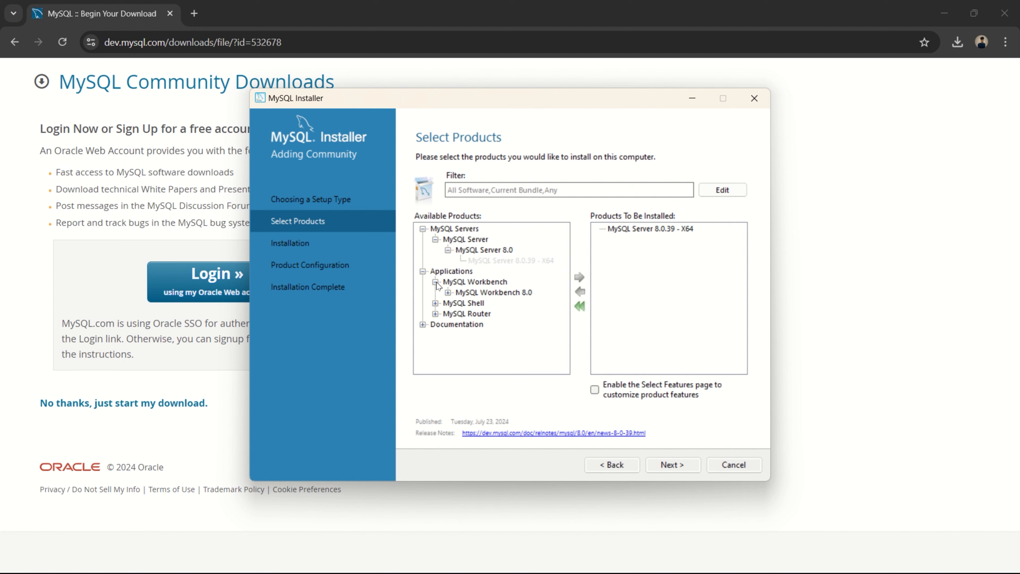
click(448, 293)
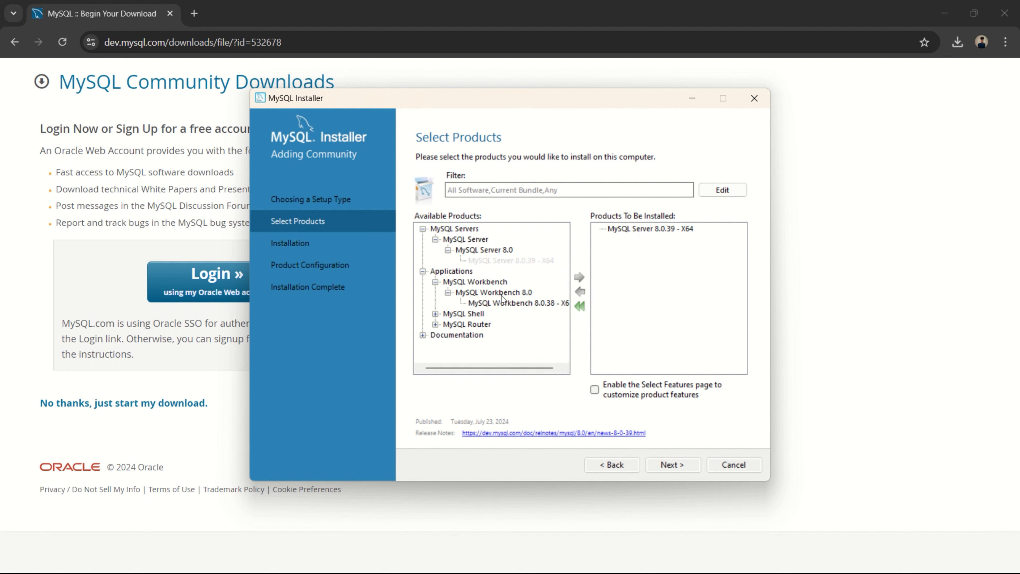
click(525, 304)
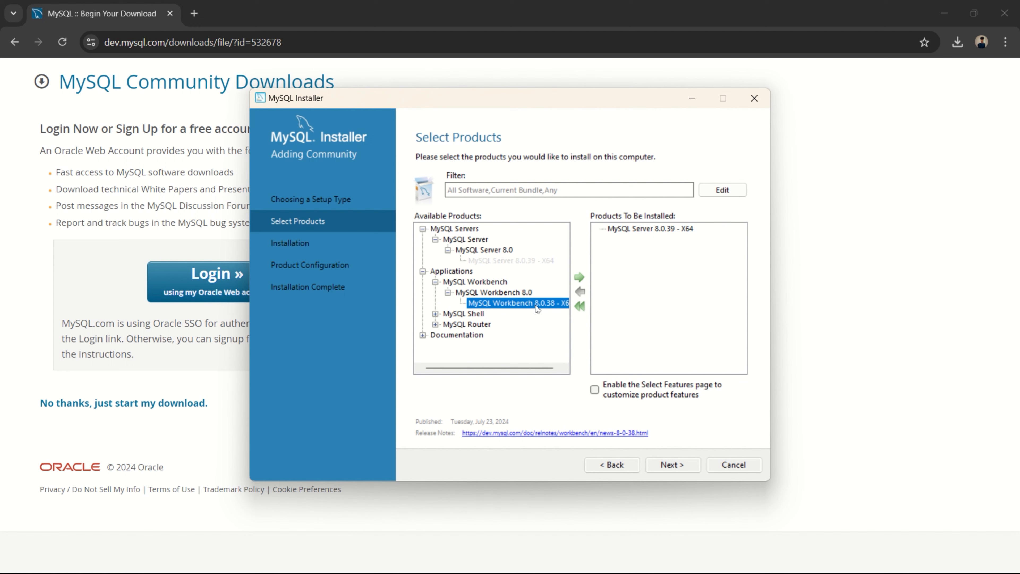
click(581, 277)
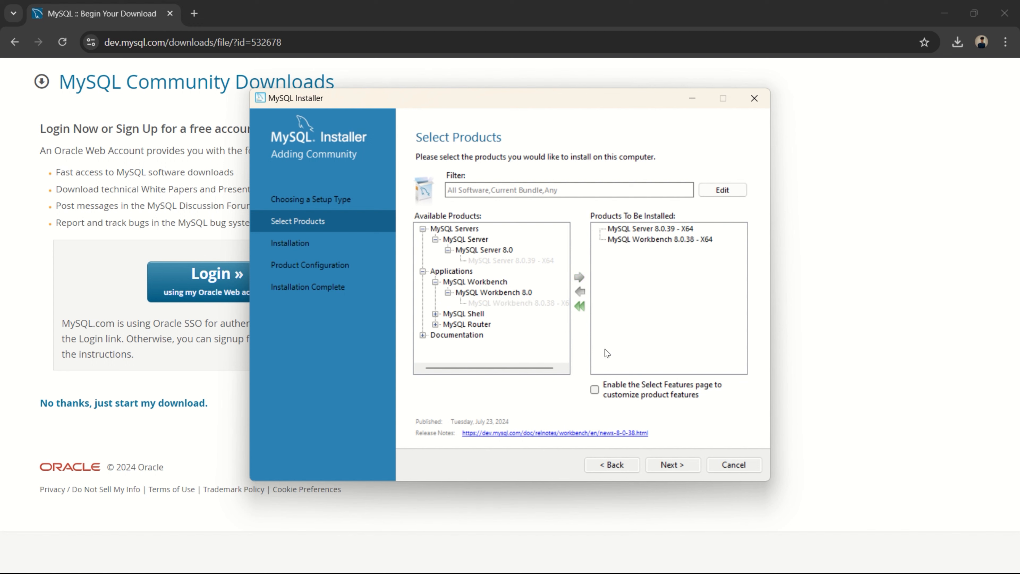
- Install the selected MySQL Server and Workbench packages and proceed to product configuration
click(677, 463)
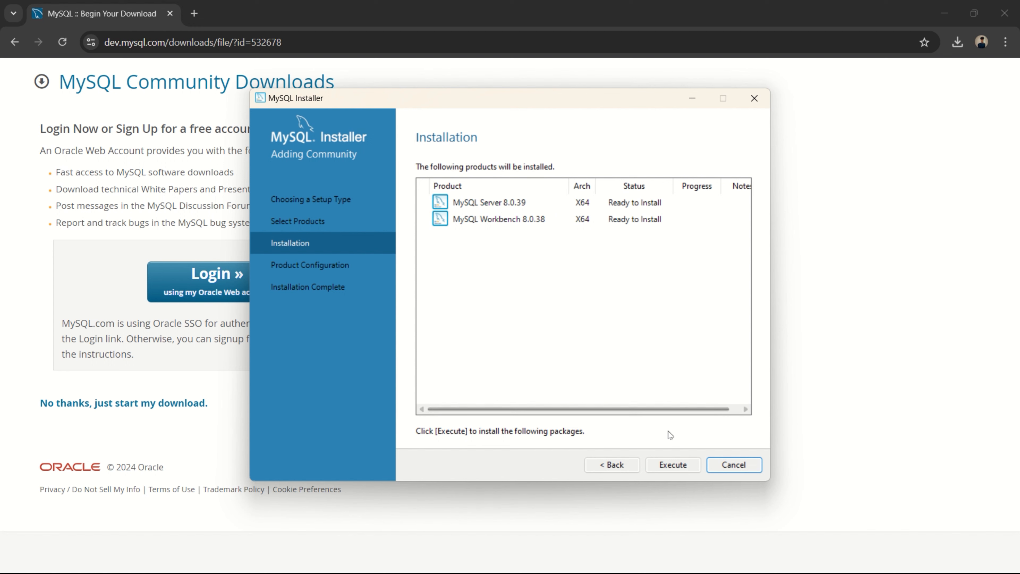
click(669, 462)
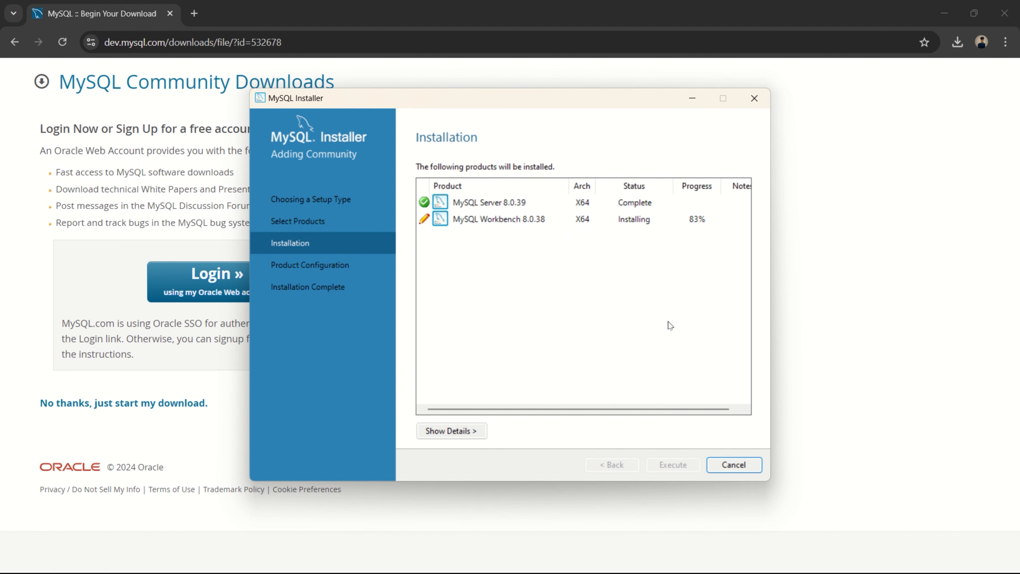
click(676, 465)
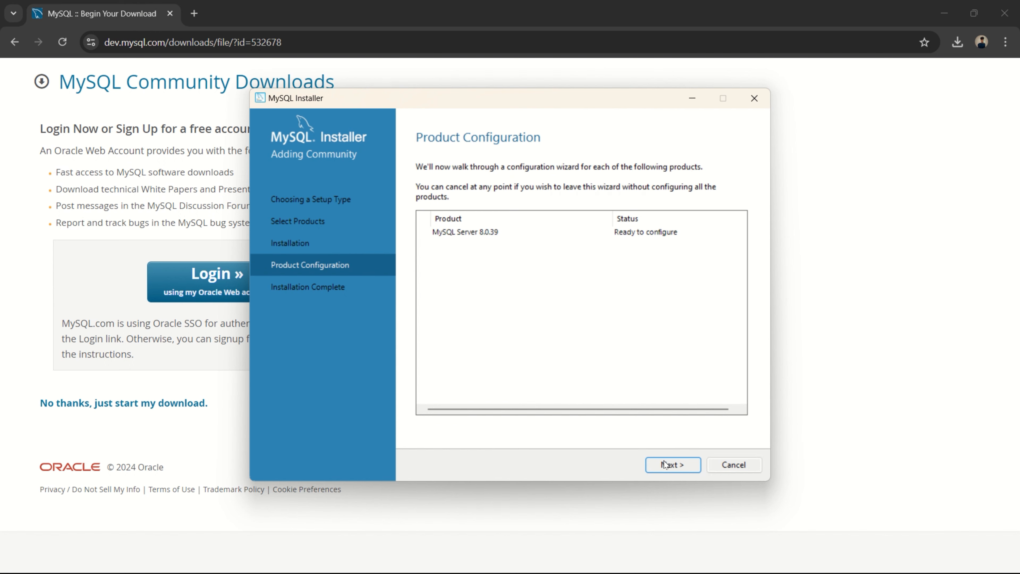
- Set the MySQL Server's TCP/IP port to 3307 and accept strong password encryption for authentication
click(670, 464)
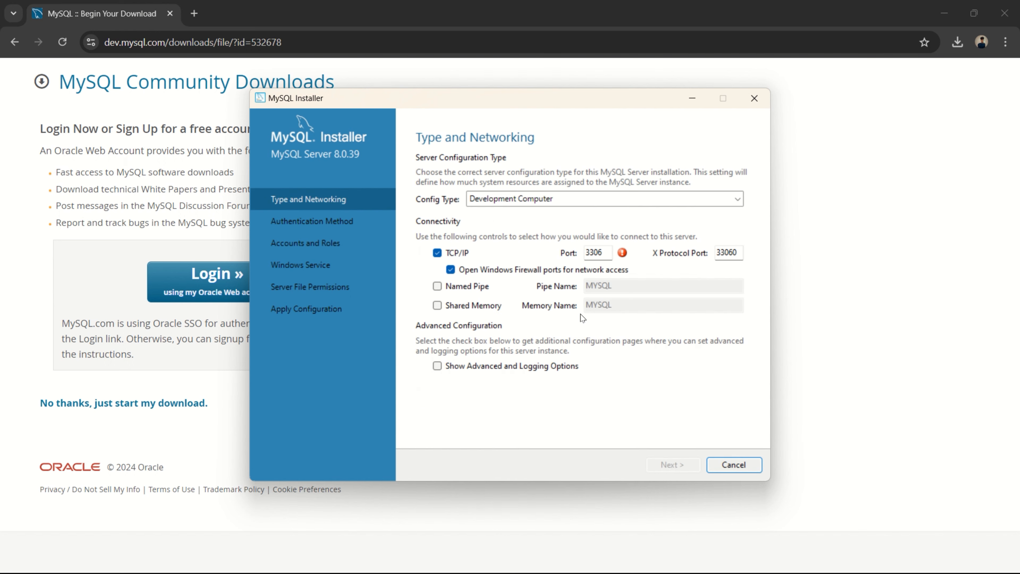
click(602, 252)
text(7)
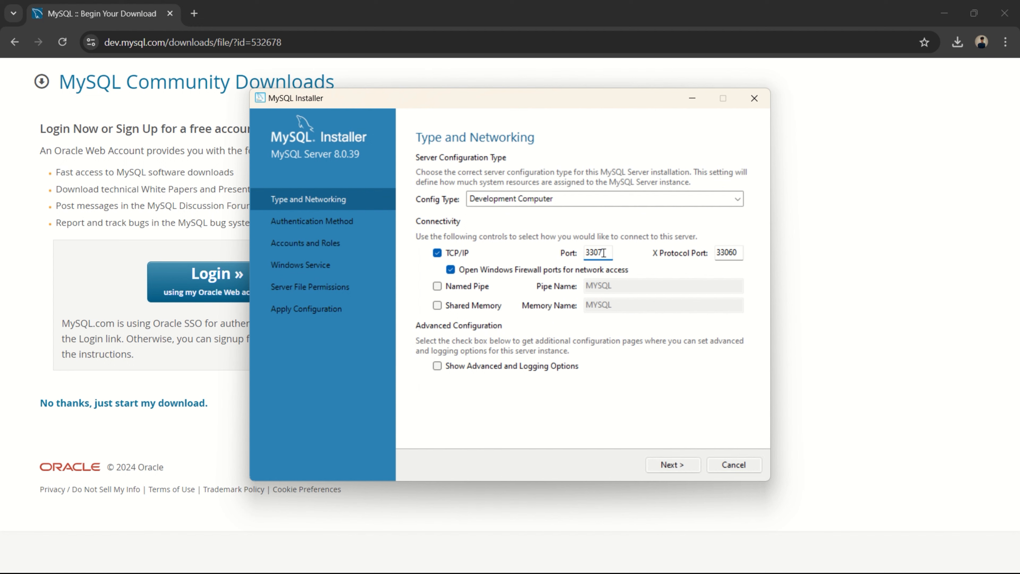
click(685, 467)
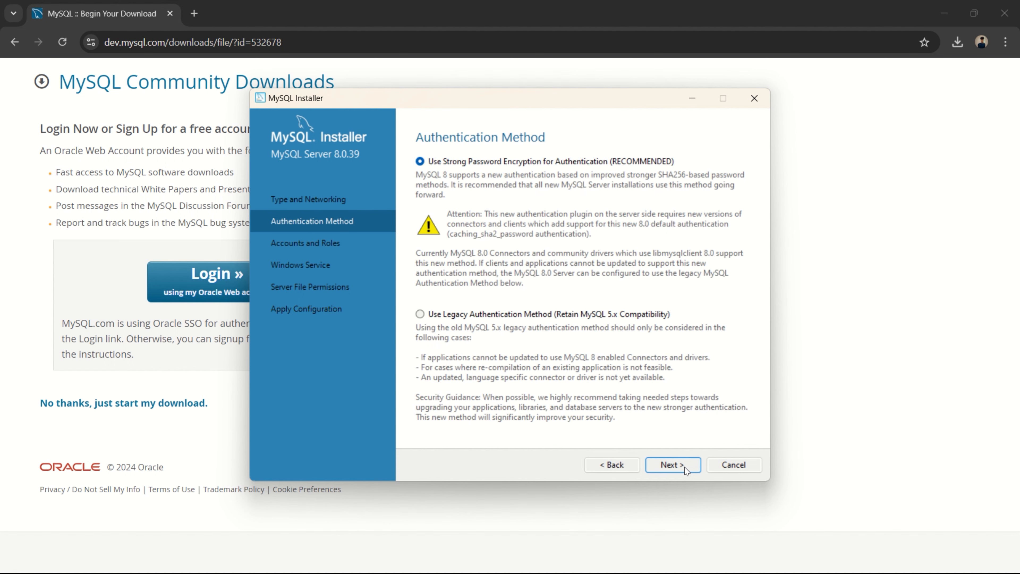
click(685, 467)
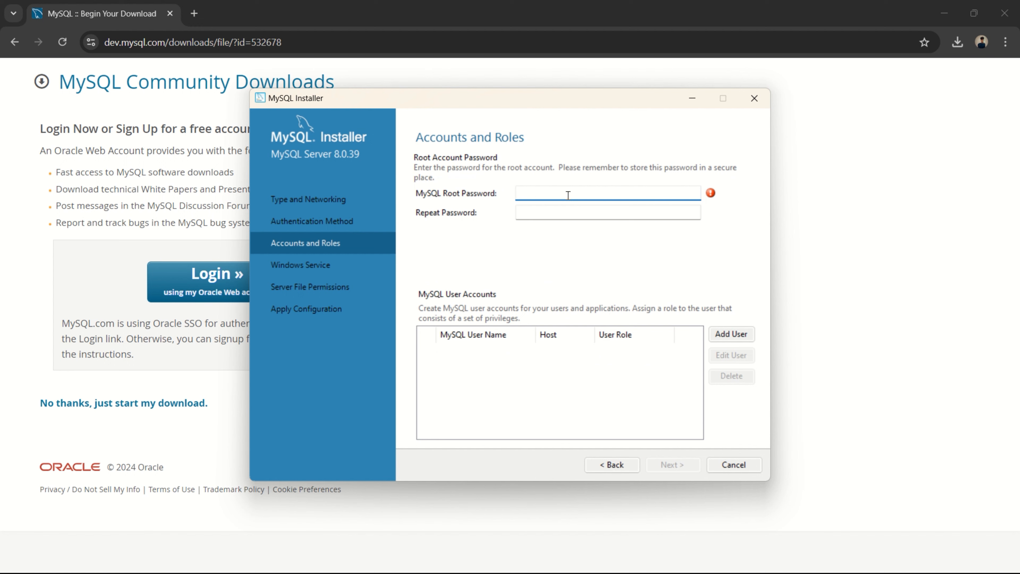
- Enter and repeat the MySQL root password, then continue to the Windows service settings
text(root)
text(••••)
click(531, 213)
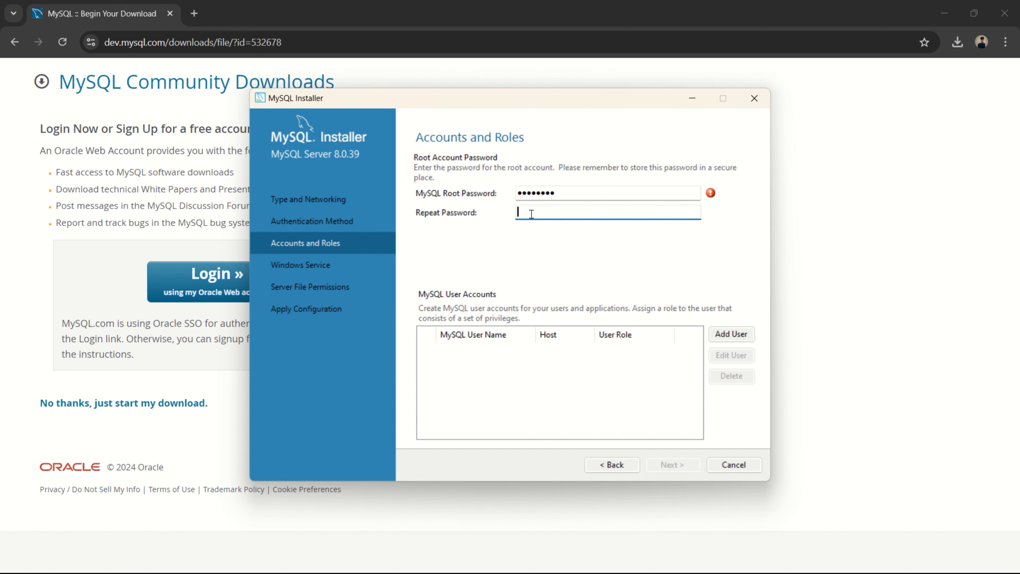
text(root@123)
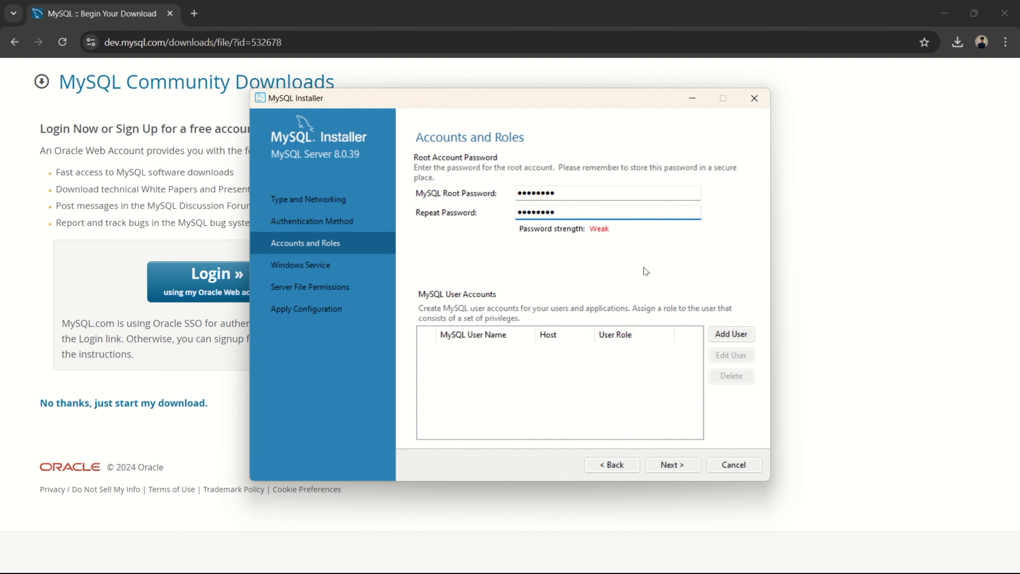
click(667, 469)
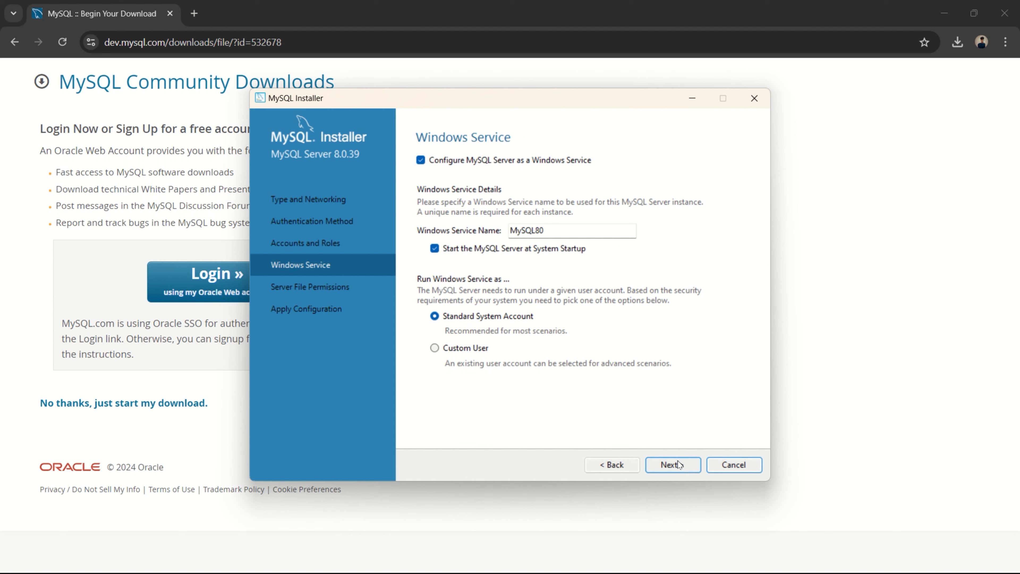
- Accept the default Windows service and server file permission settings, and apply the server configuration
click(677, 461)
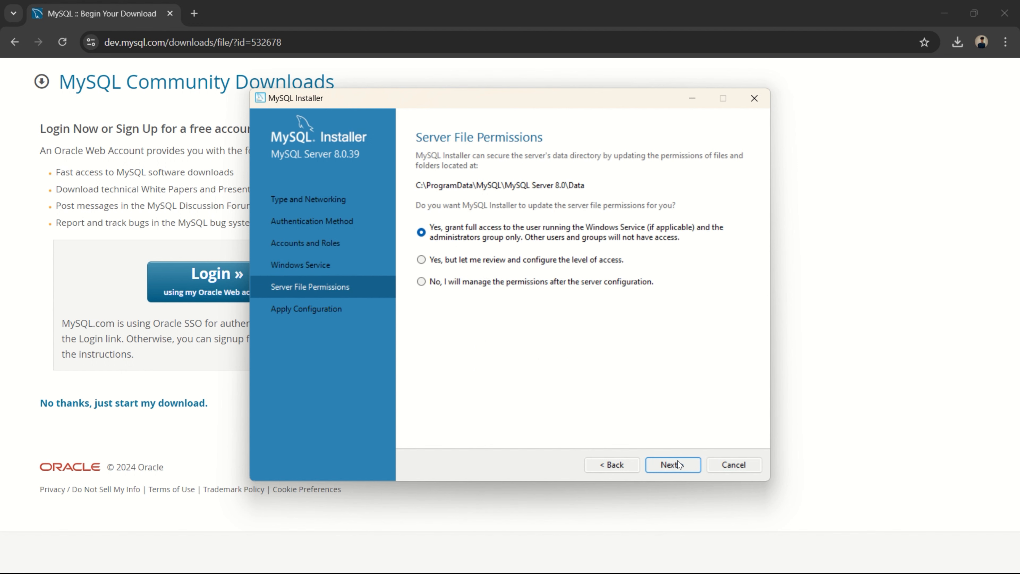
click(678, 461)
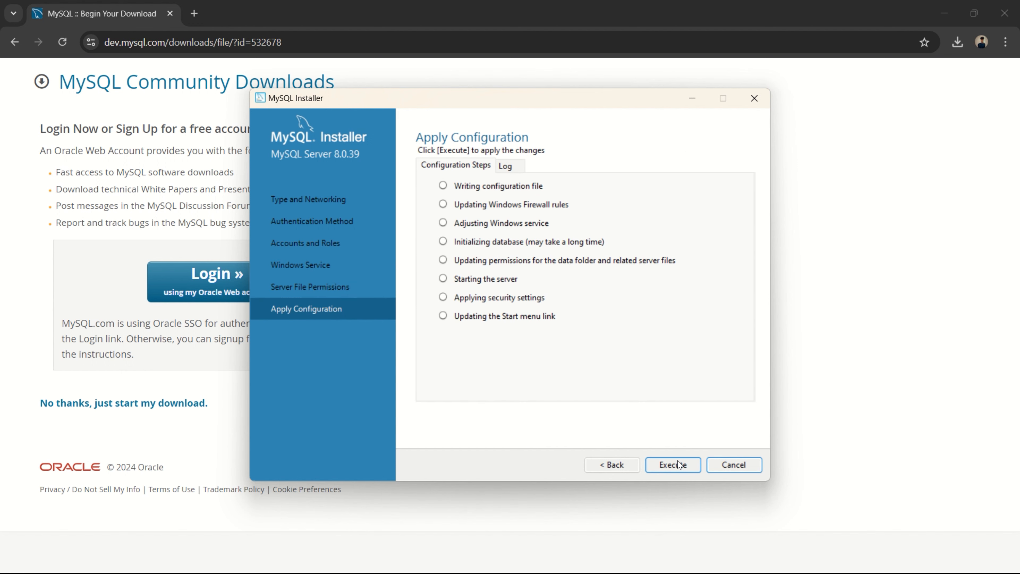
click(675, 463)
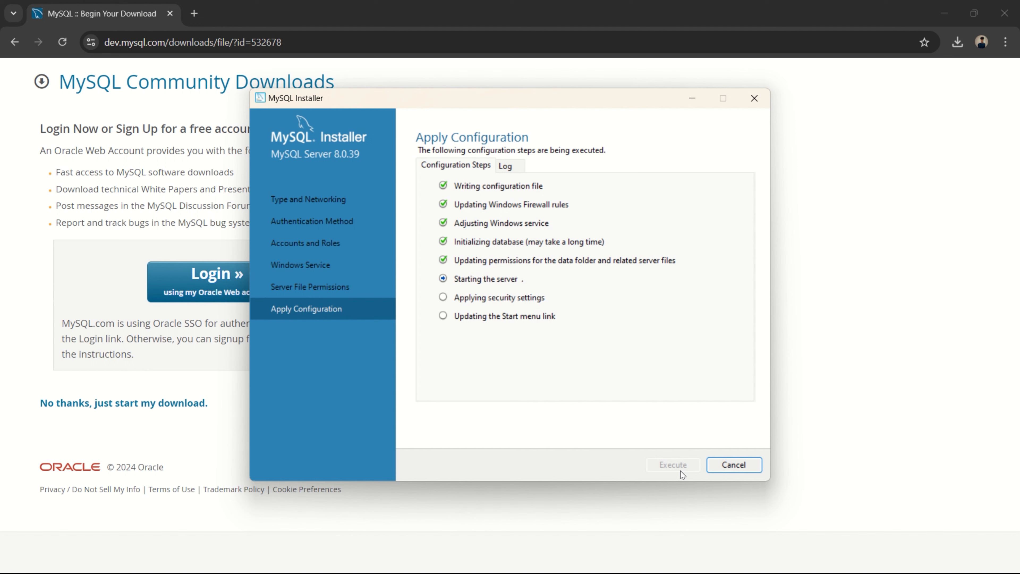
click(735, 464)
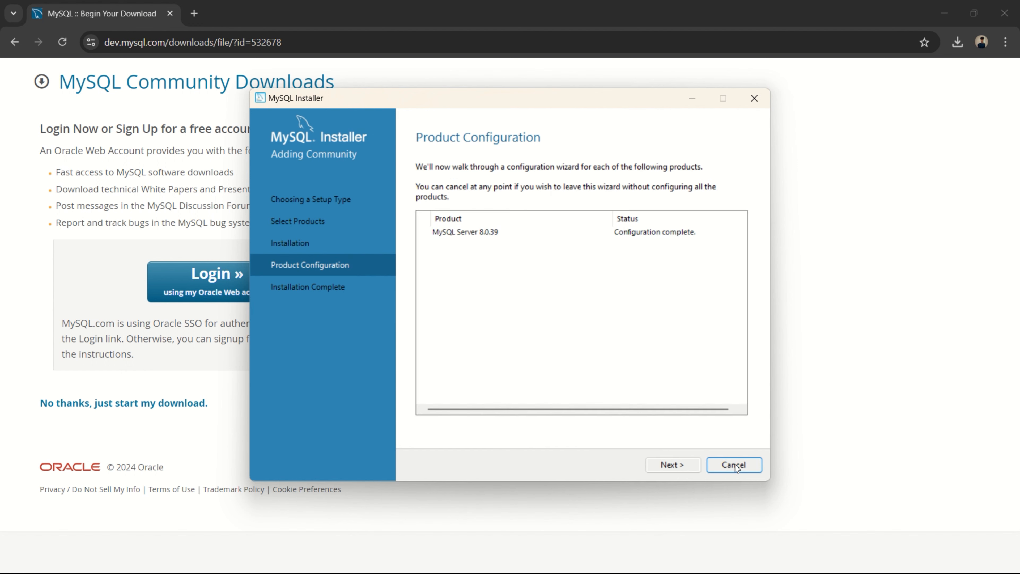
- Complete the MySQL Installer with MySQL Workbench set to start after setup, and bring the Workbench window fully into view
click(676, 463)
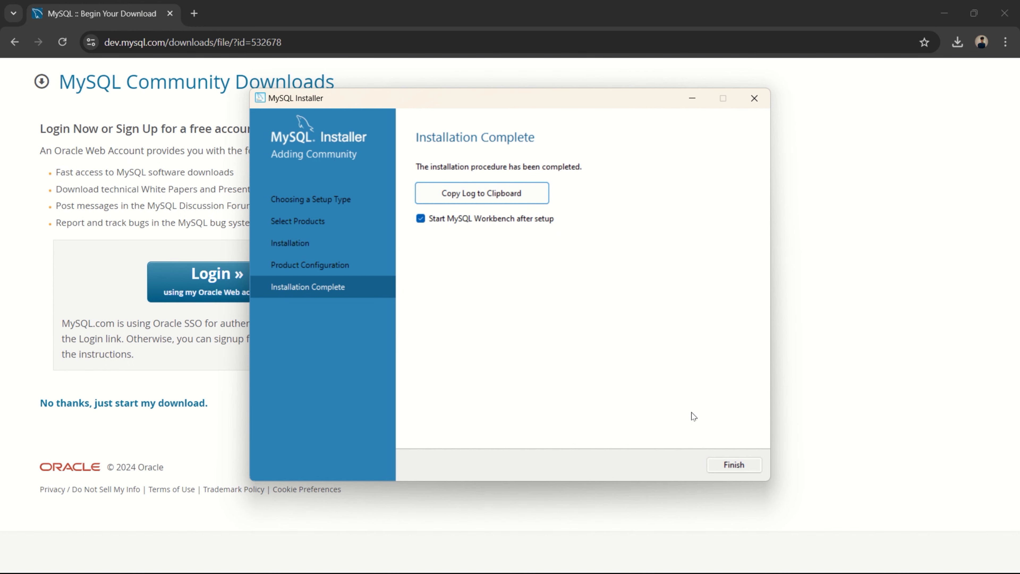
click(740, 469)
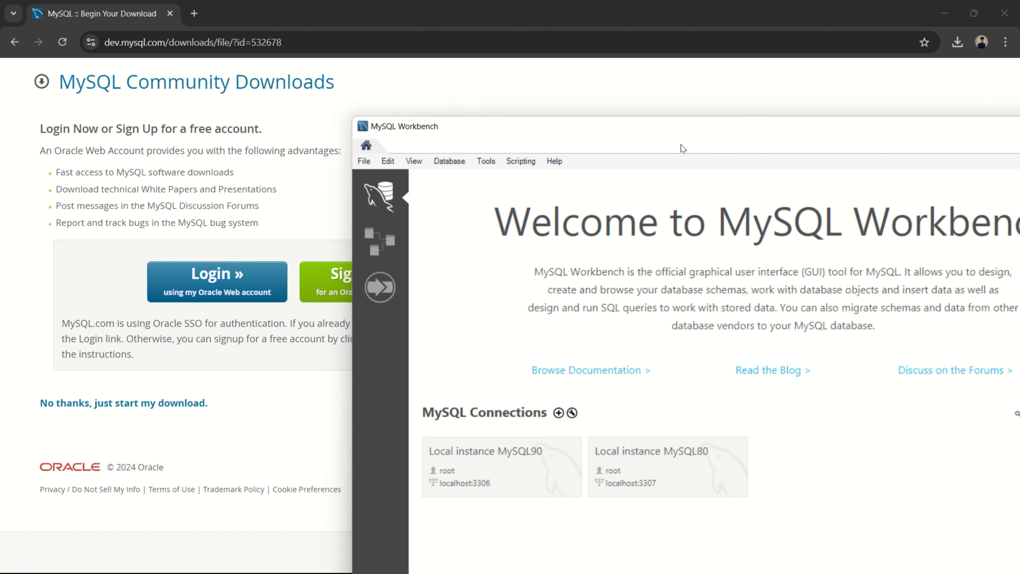
drag(599, 132, 341, 50)
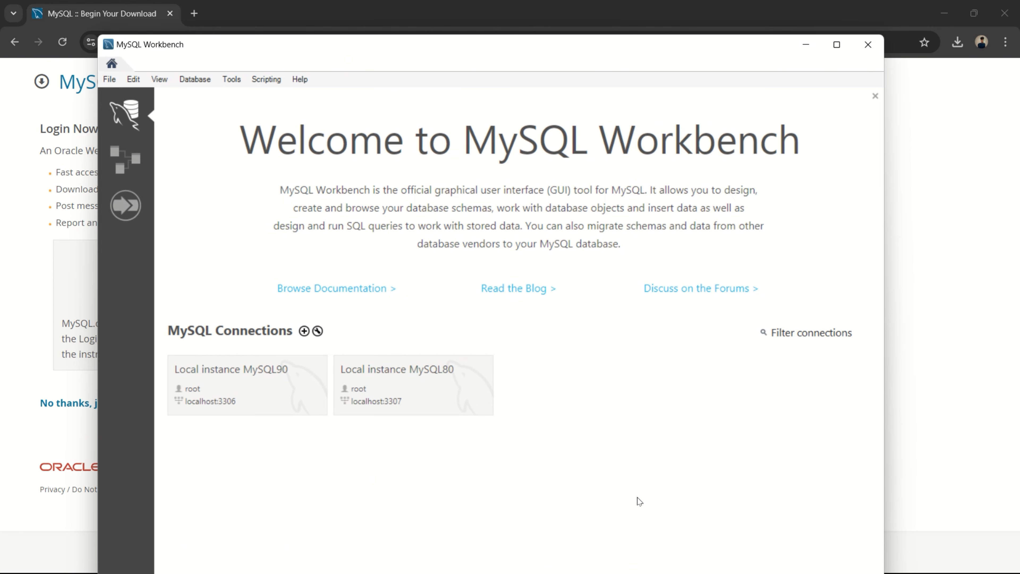
- In File Explorer, open C:\Program Files\MySQL\MySQL Server 8.0\bin and copy the folder's full path
key(super)
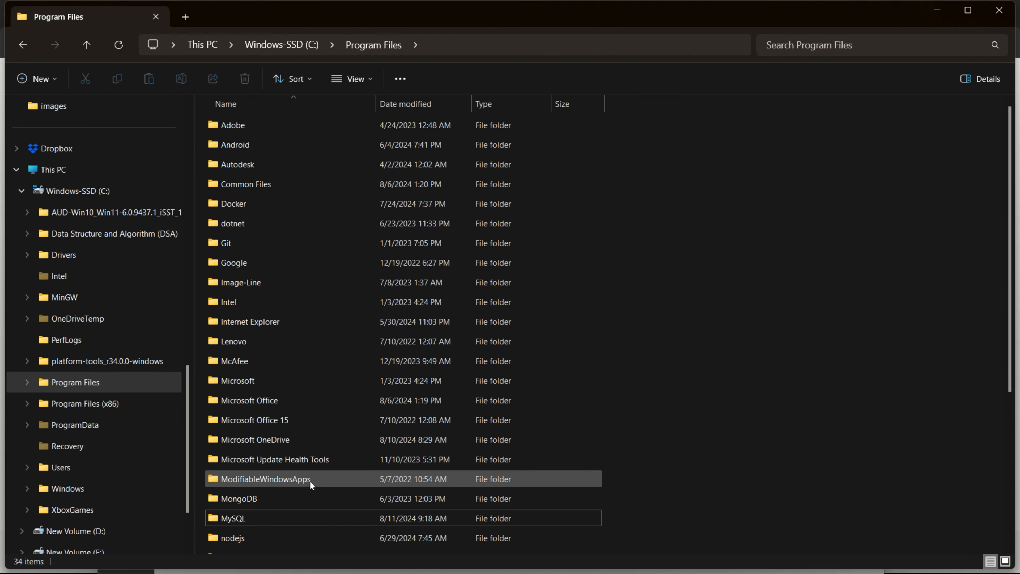
scroll(126, 432, down, 2)
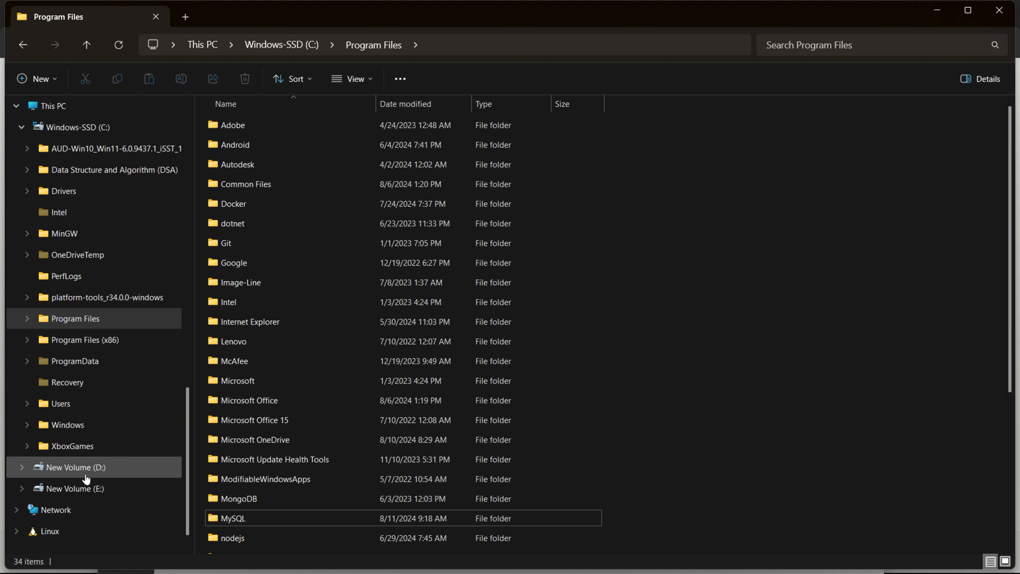
click(85, 128)
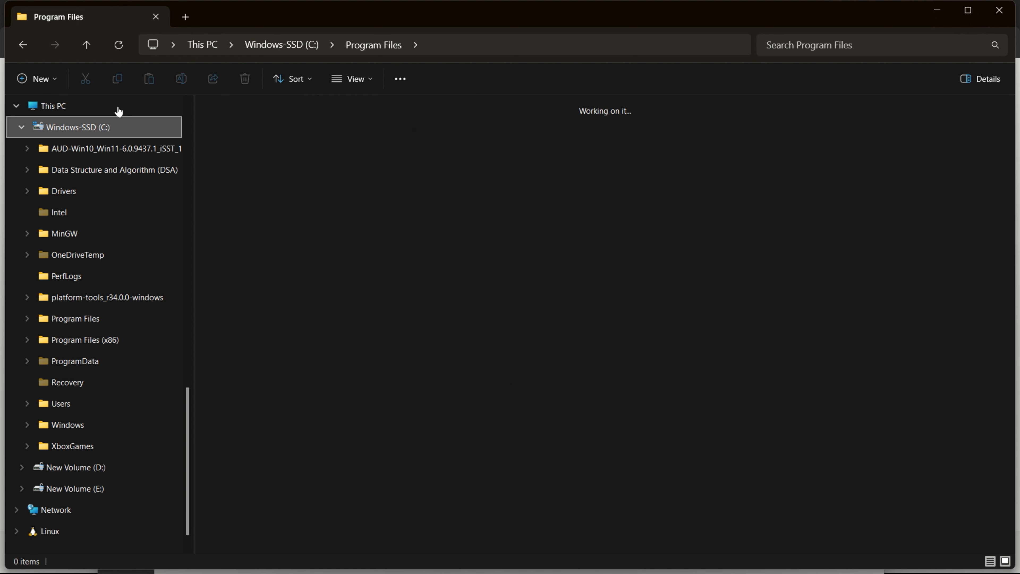
double_click(555, 342)
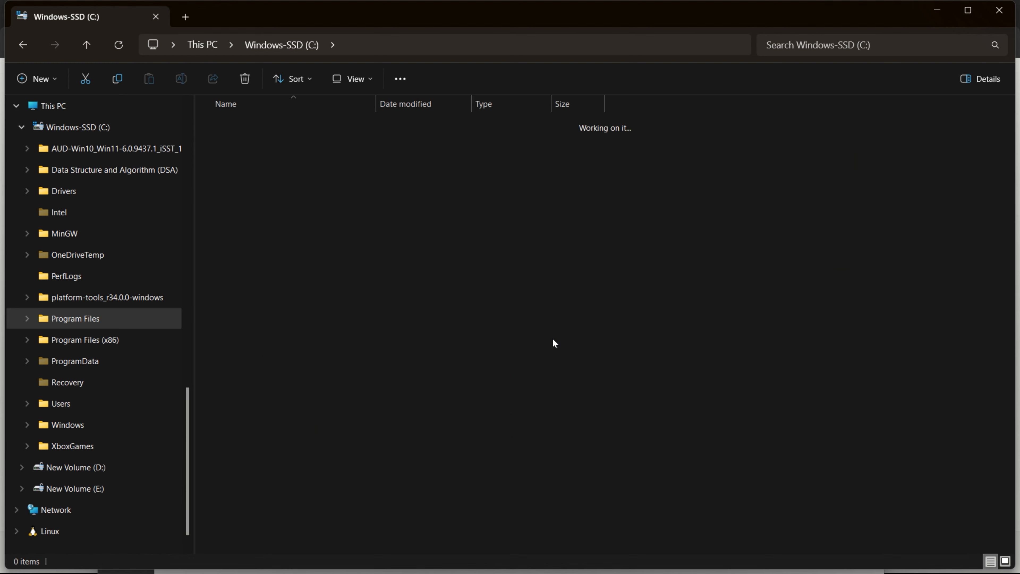
click(255, 515)
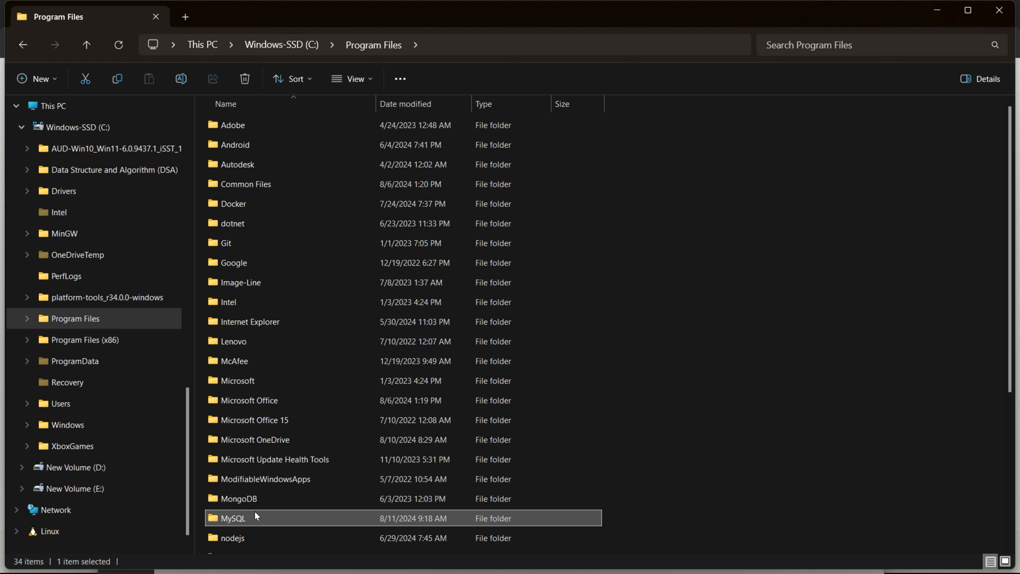
double_click(255, 518)
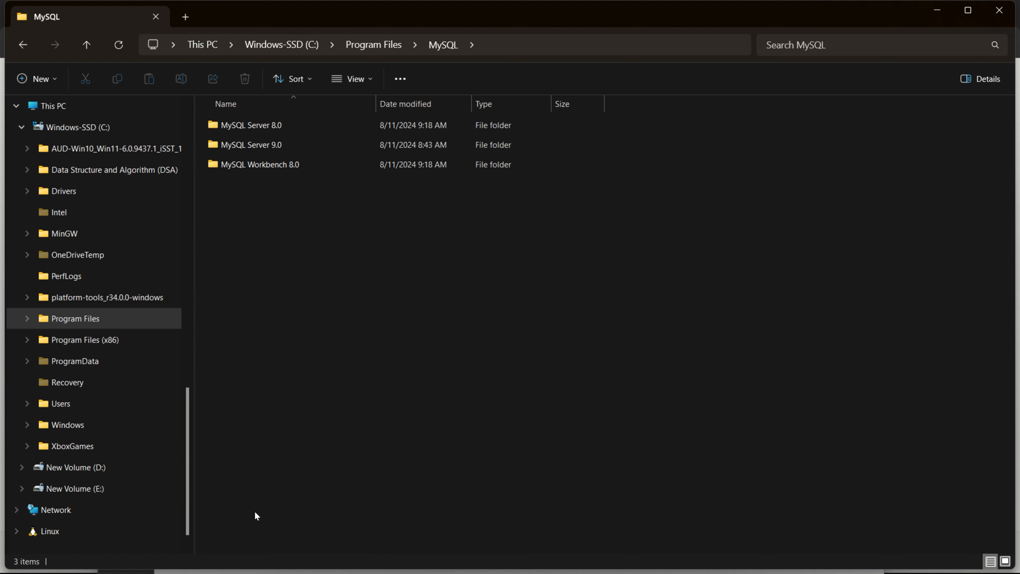
double_click(292, 128)
double_click(285, 128)
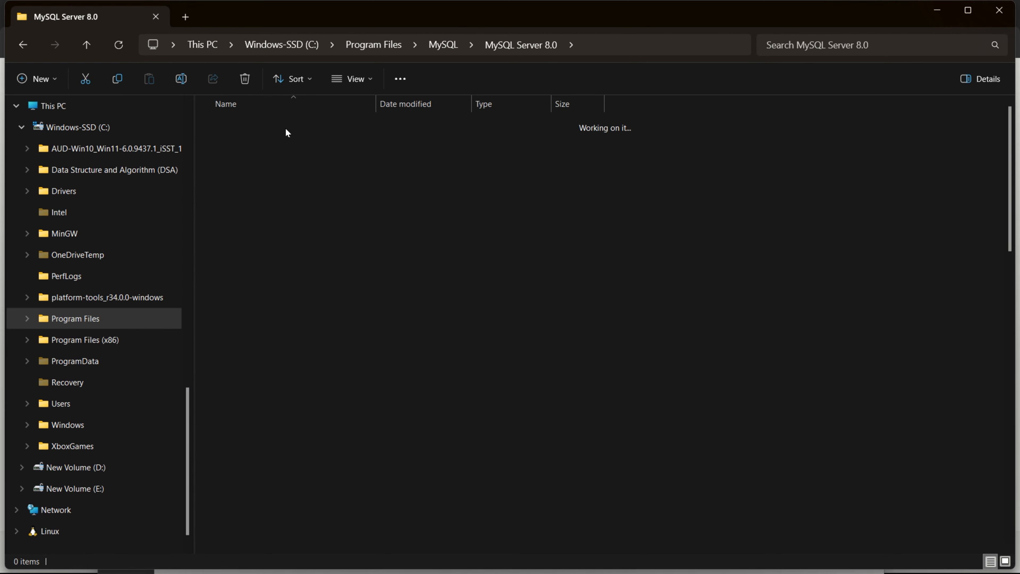
click(637, 48)
key(ctrl+c)
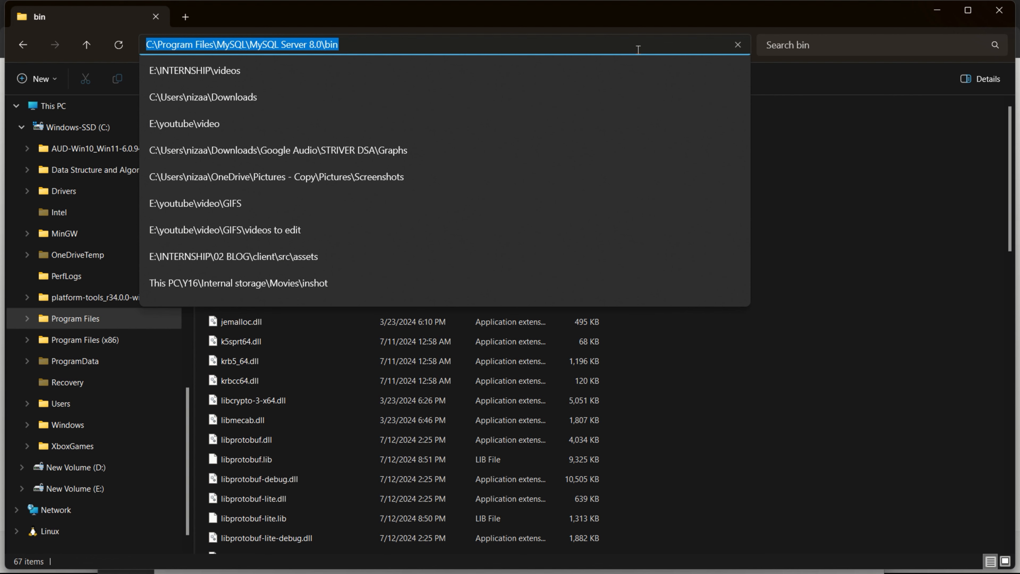
- Search Windows for the environment variables settings and open them for the current account
key(super)
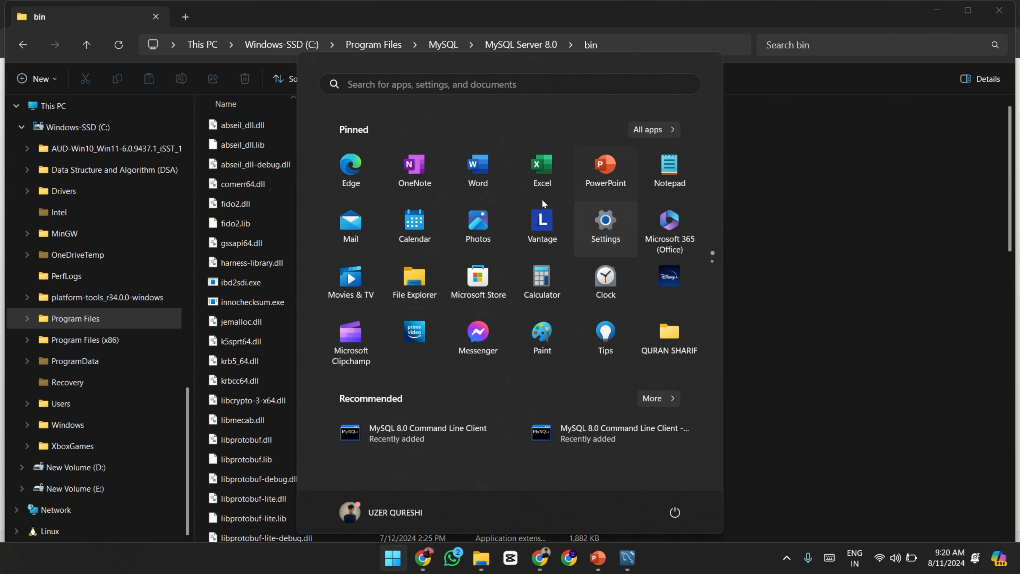
text(en)
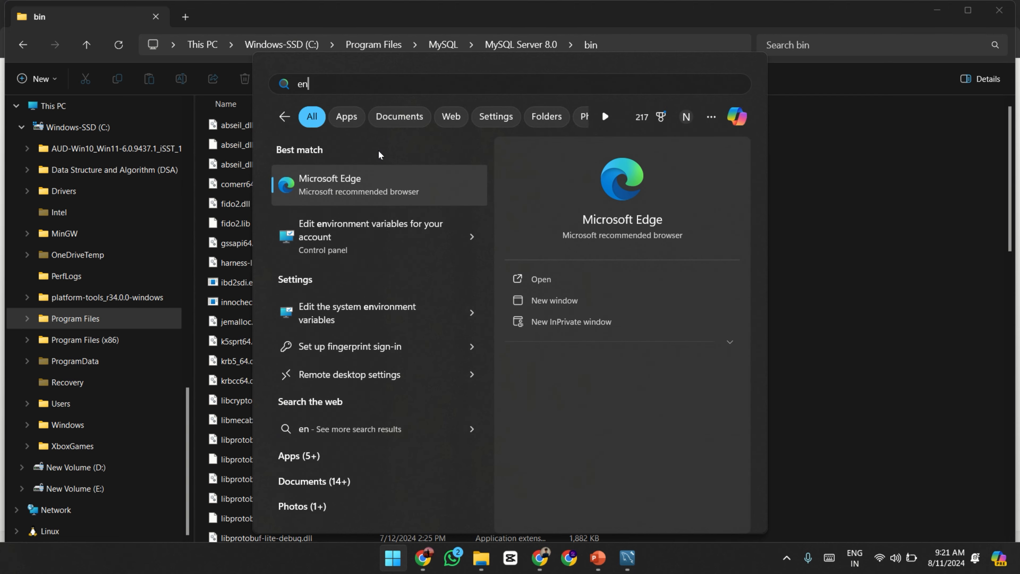
click(352, 219)
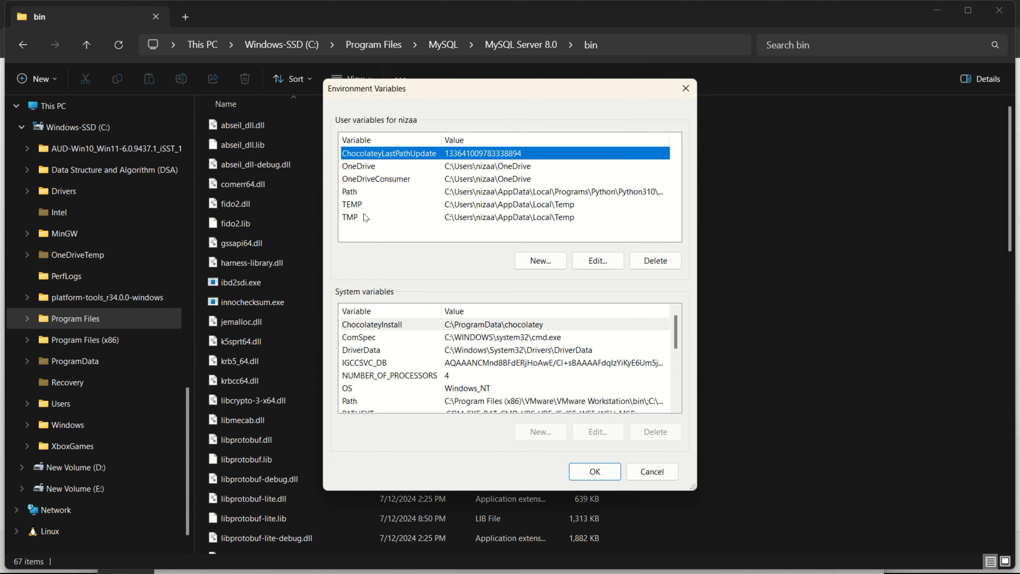
- Add C:\Program Files\MySQL\MySQL Server 8.0\bin as a new entry in the user Path variable and save the environment variables
scroll(470, 383, down, 4)
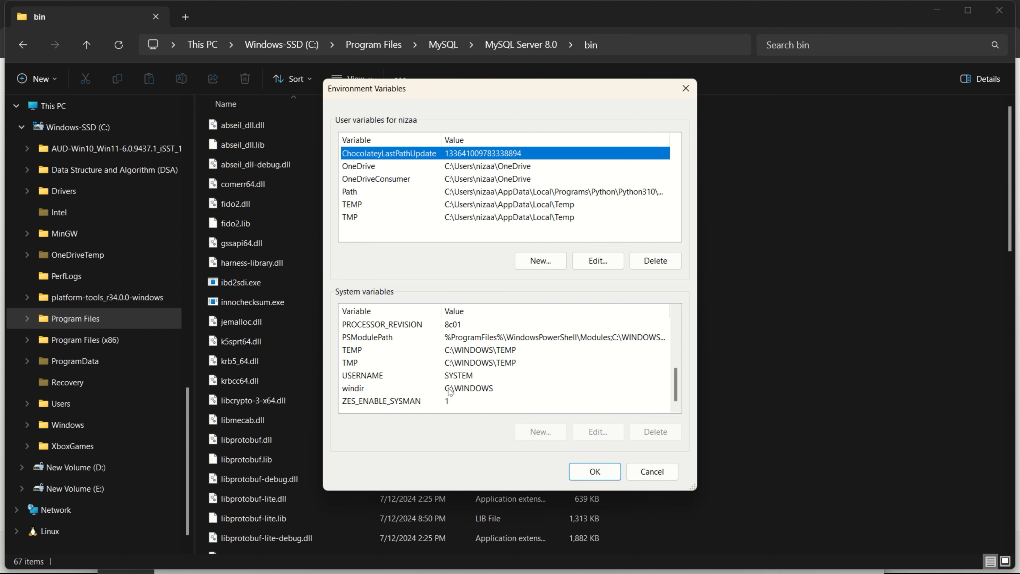
scroll(437, 357, up, 4)
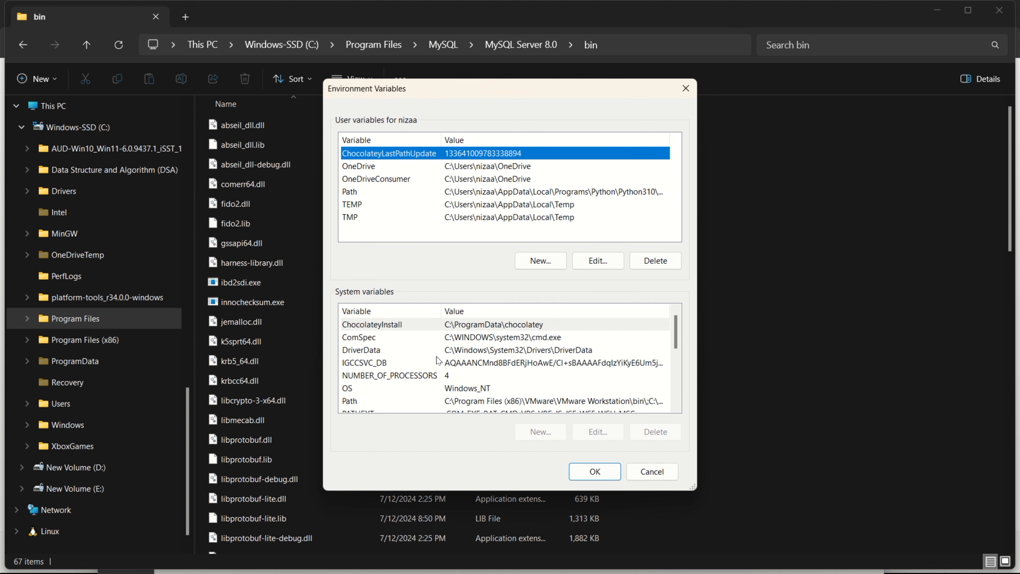
click(399, 398)
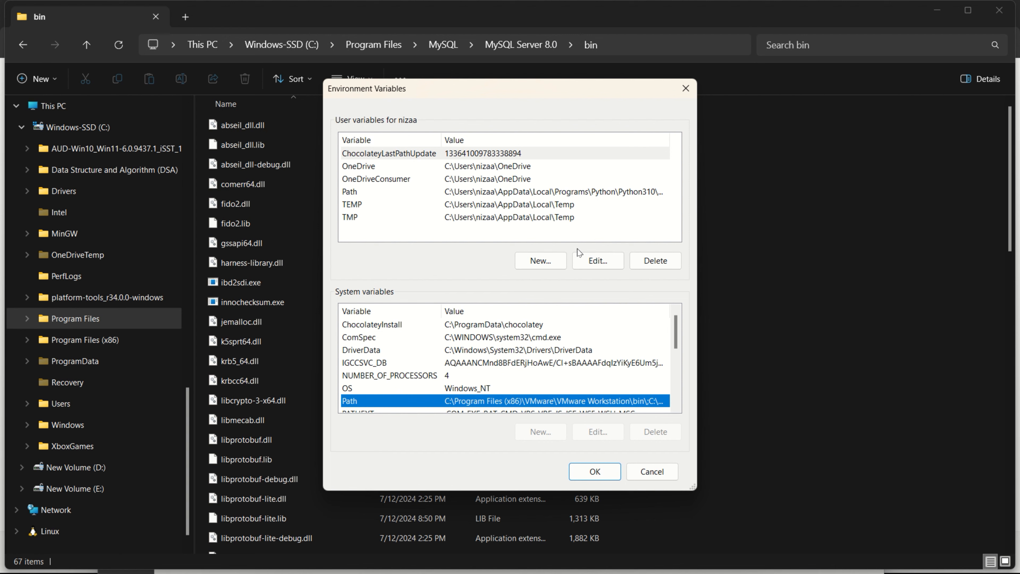
double_click(507, 192)
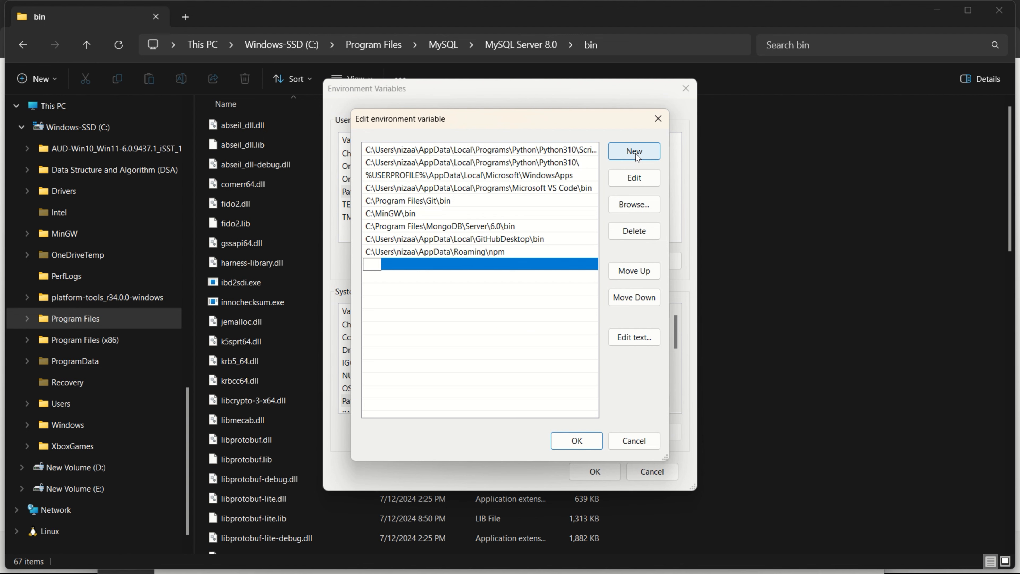
key(ctrl+v)
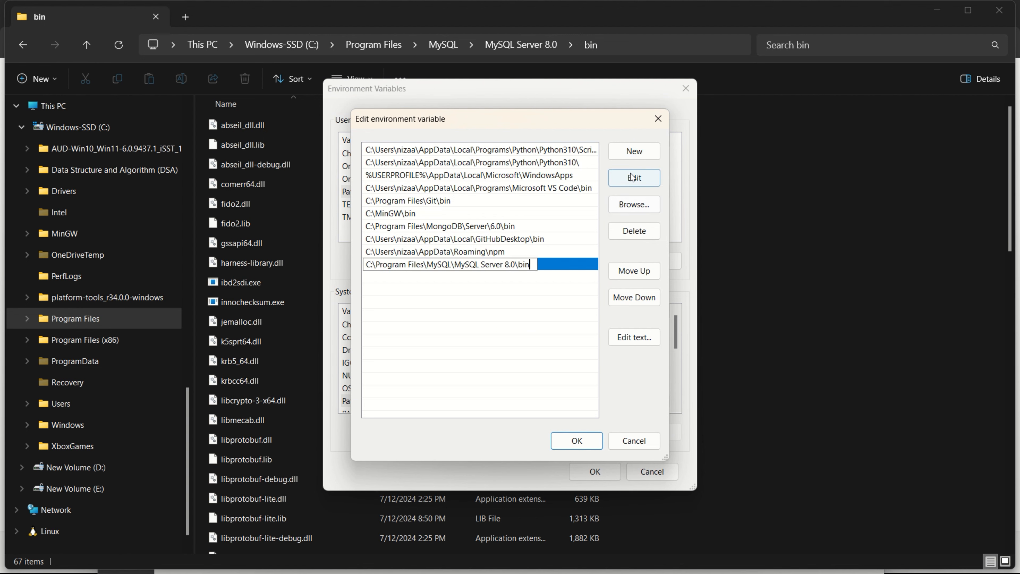
click(576, 440)
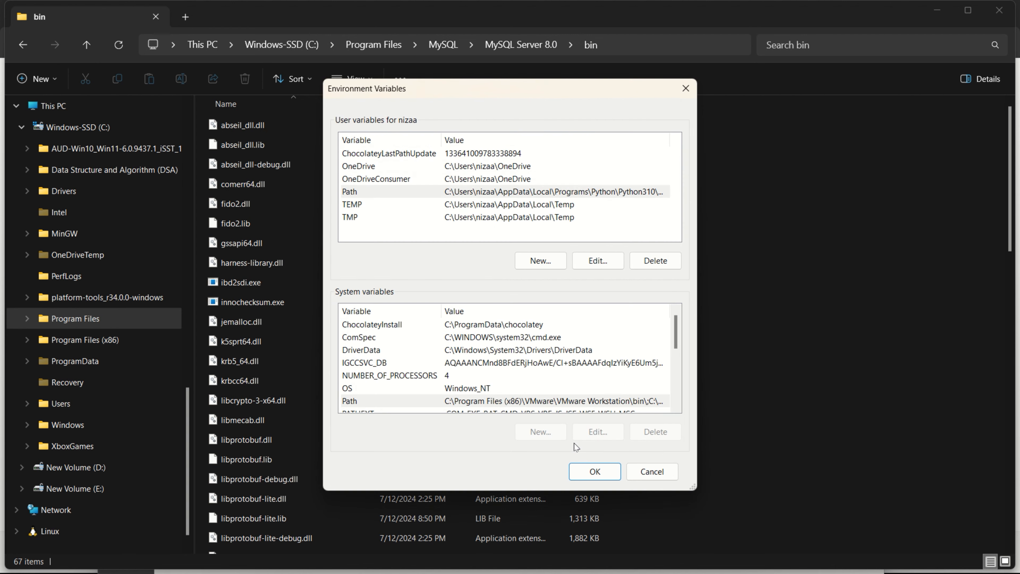
click(590, 469)
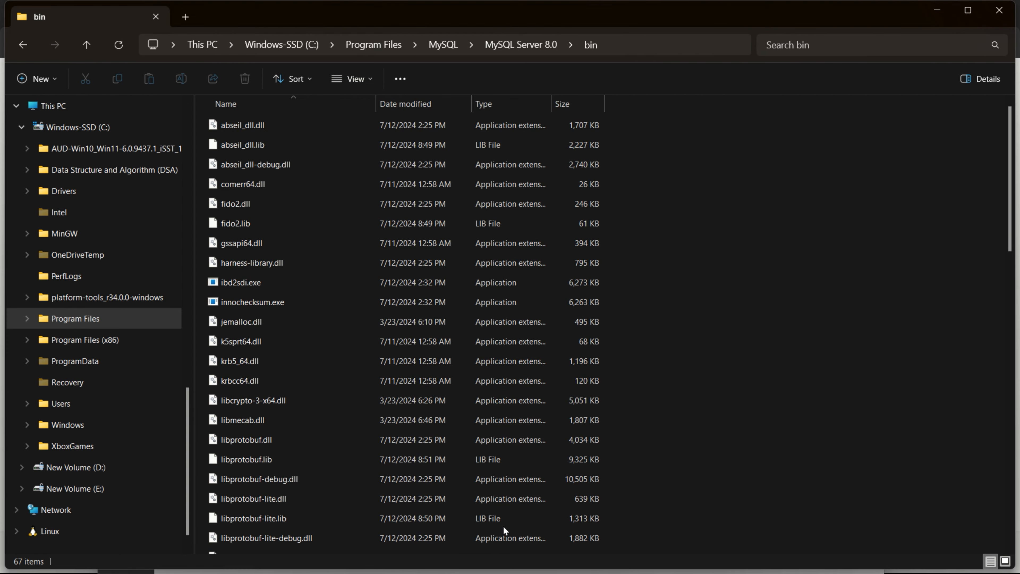
- Open Command Prompt from the Windows search and clear its screen with cls
key(super)
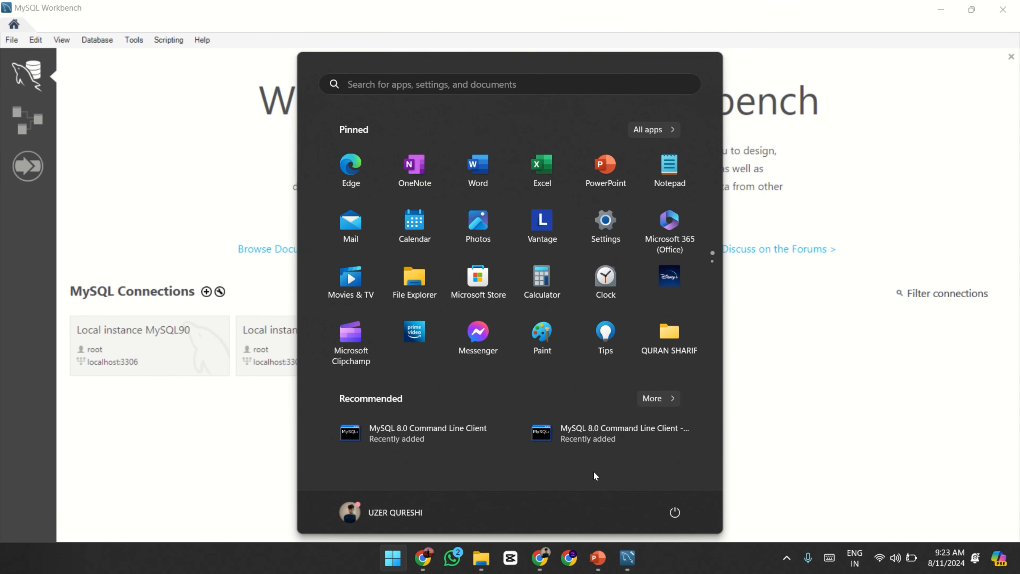
text(cnd)
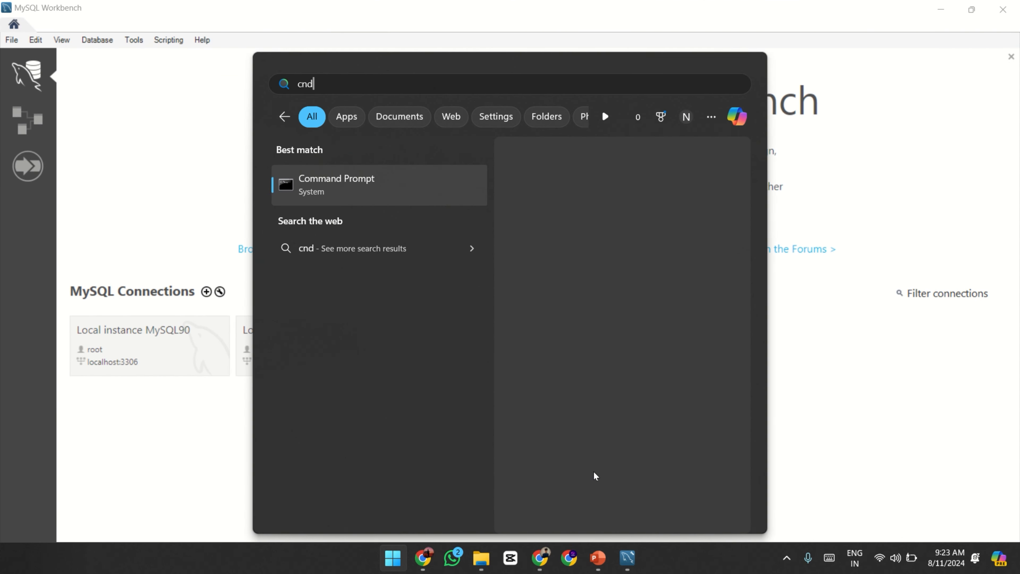
key(Return)
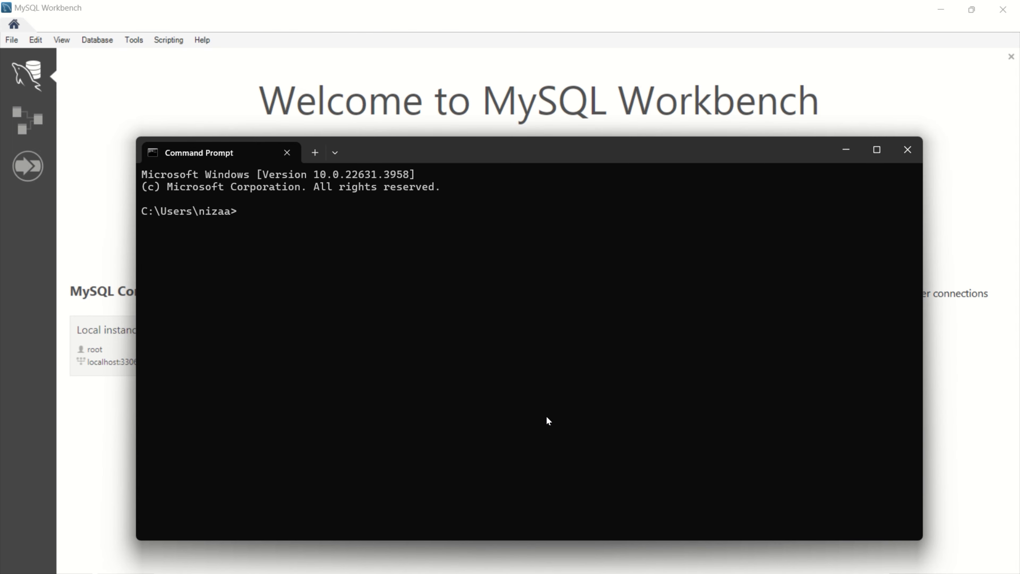
text(cls)
key(Return)
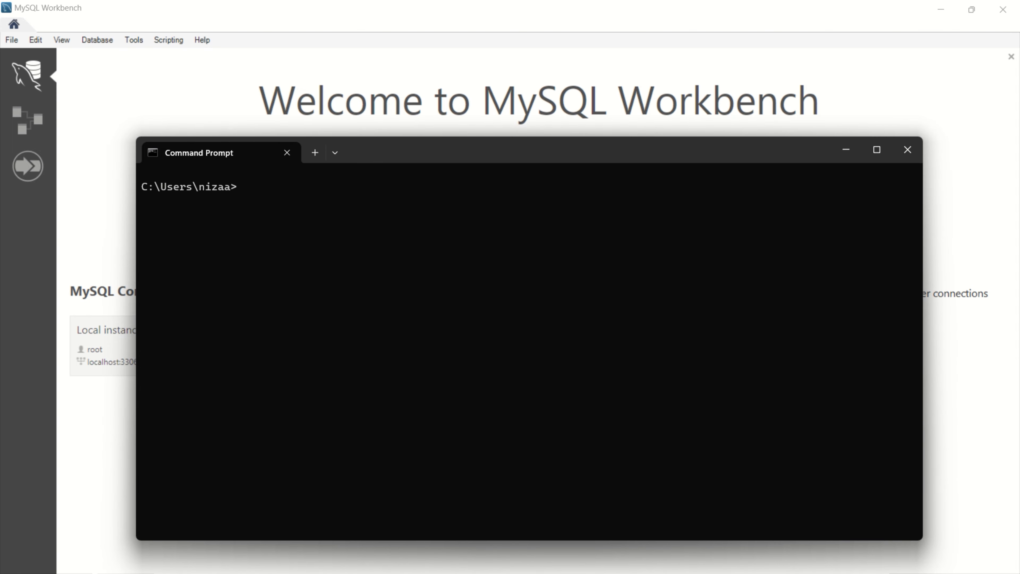
- Check the installed MySQL version by running mysql --version in Command Prompt
text(mysql --version)
key(Return)
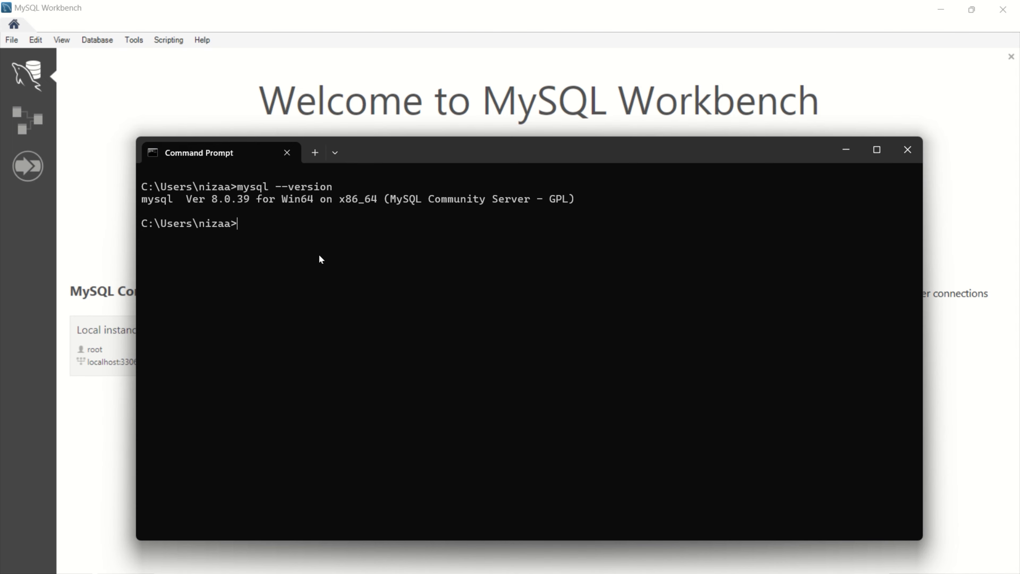
- Log in to MySQL from Command Prompt with mysql -u root -p, entering the root password
text(mysql -u -)
key(BackSpace)
text(root -p)
key(Return)
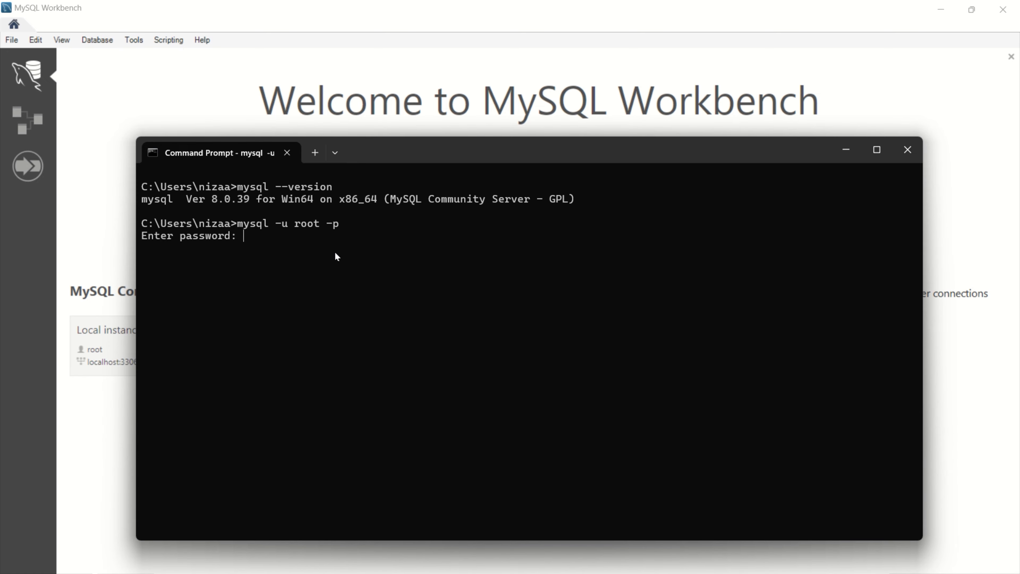
text(********)
key(Return)
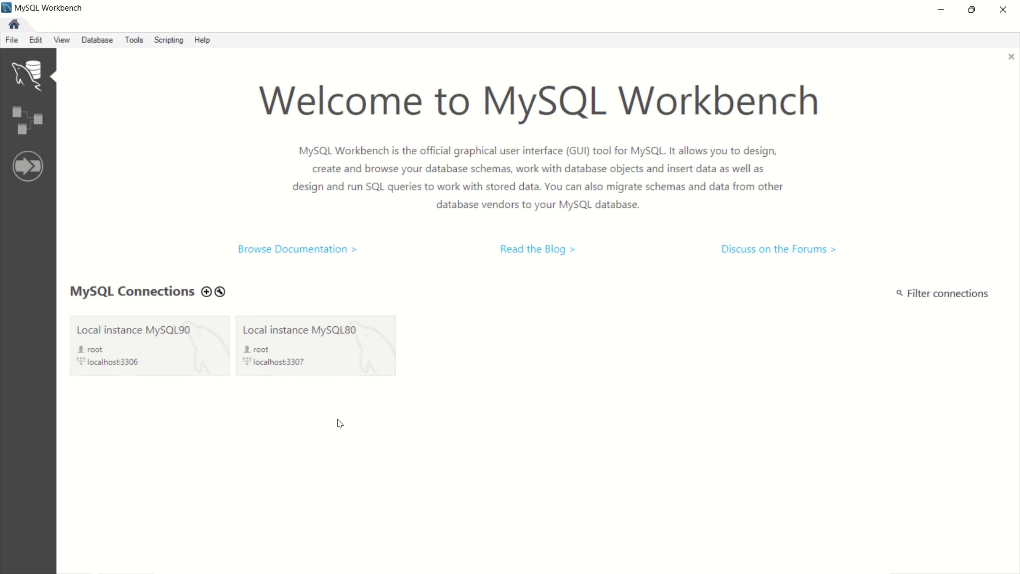
- In MySQL Workbench, connect to Local instance MySQL80 on localhost:3307, entering the root password
click(320, 340)
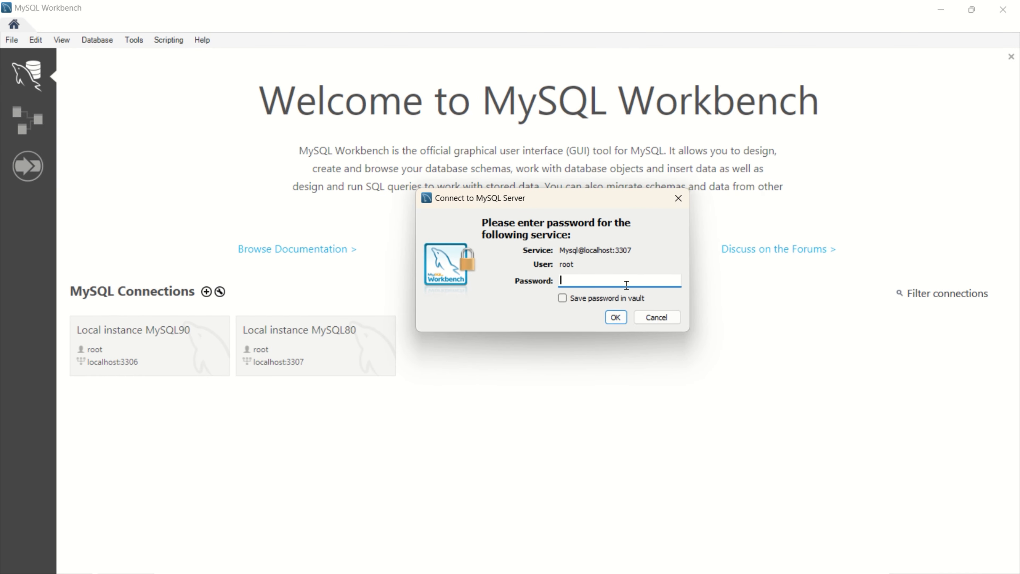
text(********)
click(616, 317)
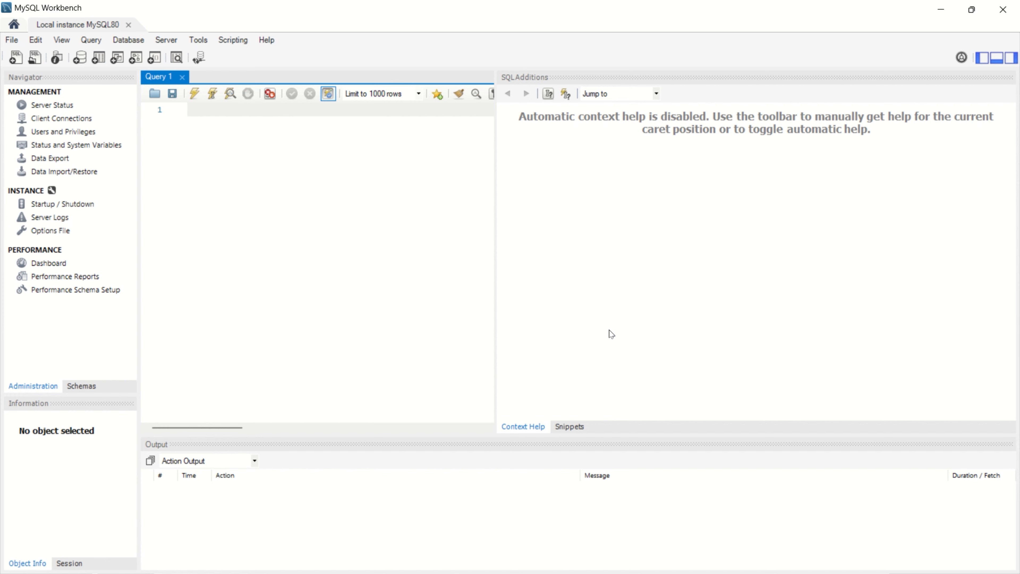